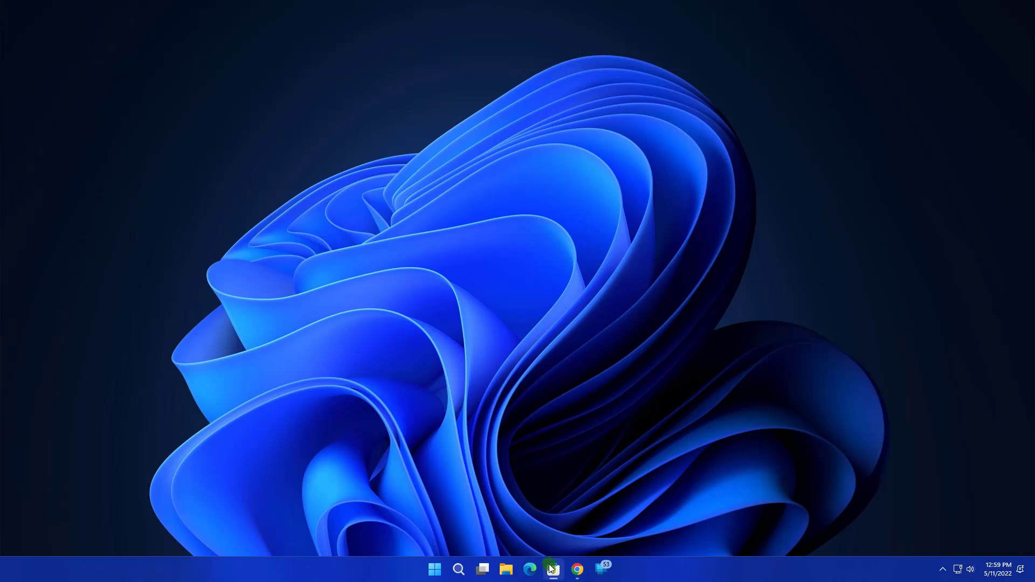
Step: Find RoundedTB in the Microsoft Store and install it
click(466, 28)
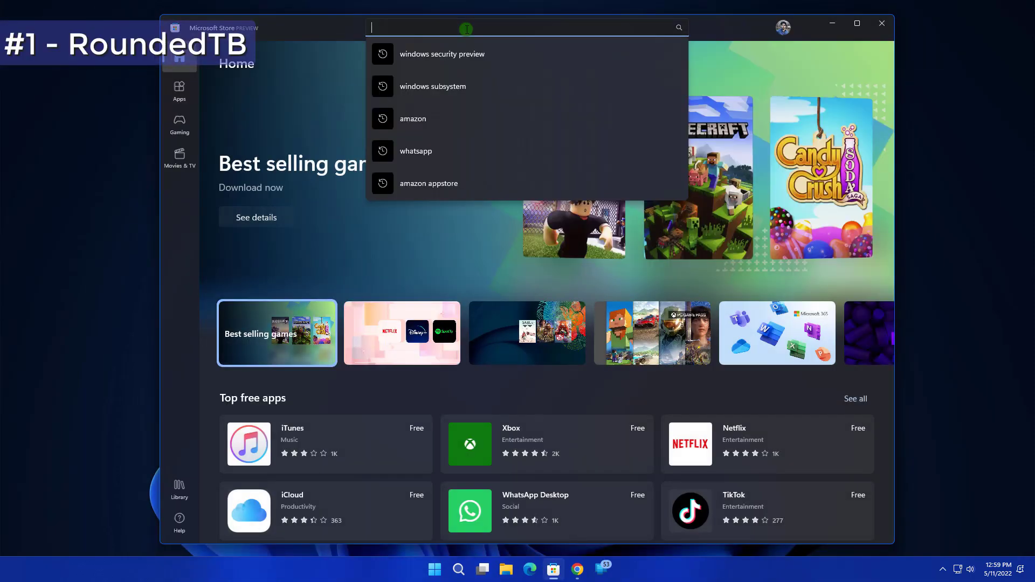
text(rounded)
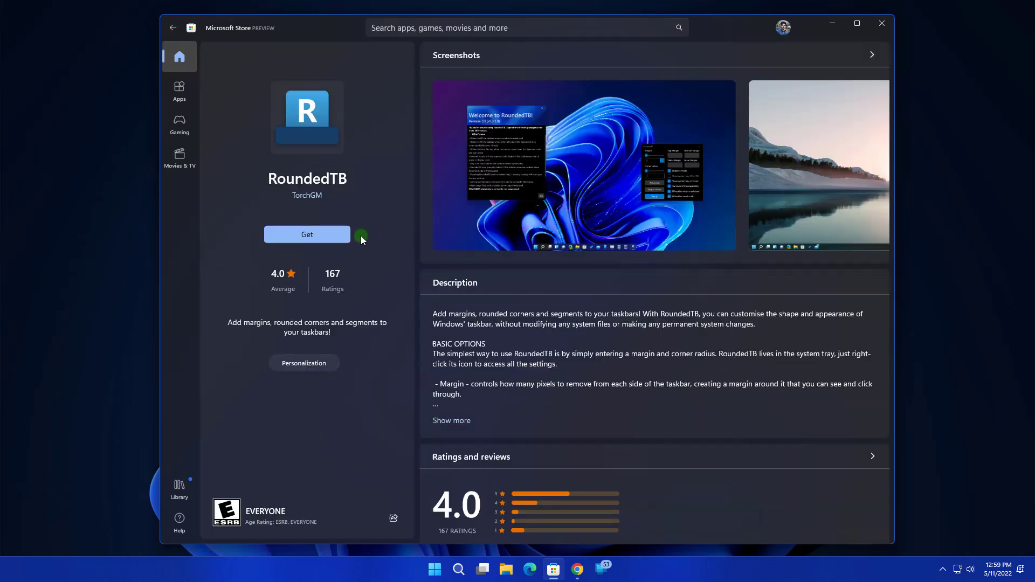
click(343, 233)
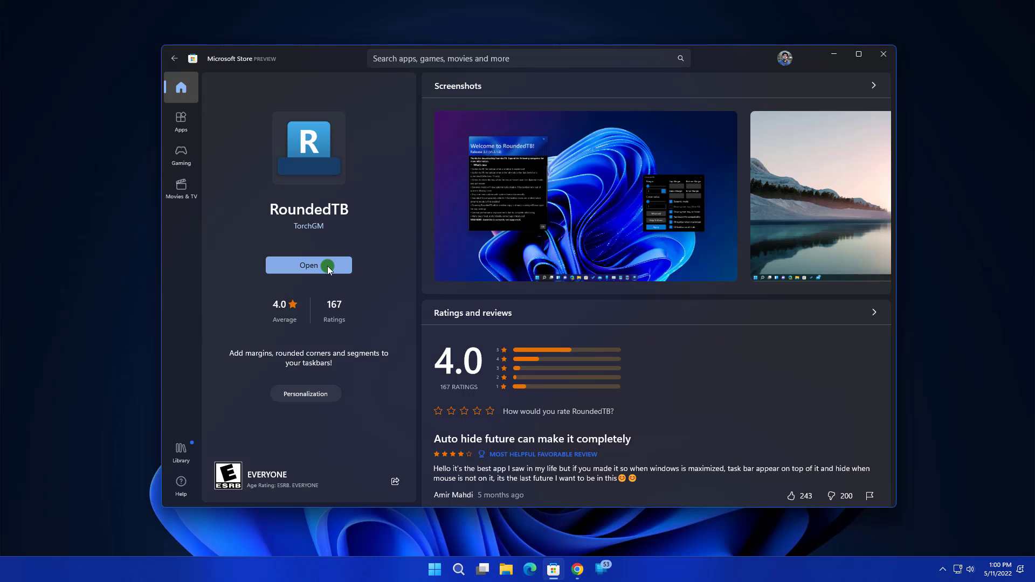
Step: Launch RoundedTB, minimize the store window and dismiss the welcome message
click(331, 265)
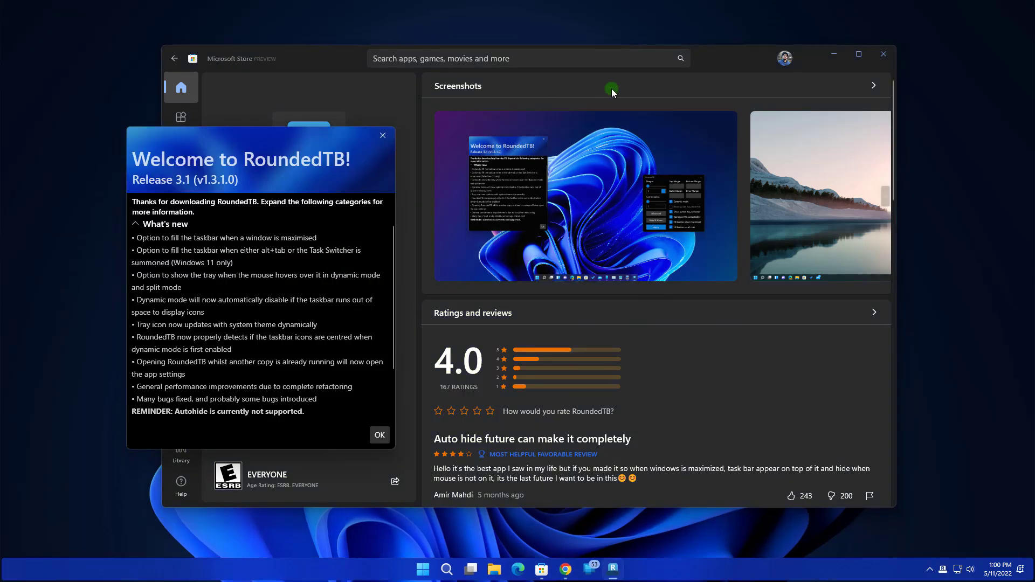
click(834, 54)
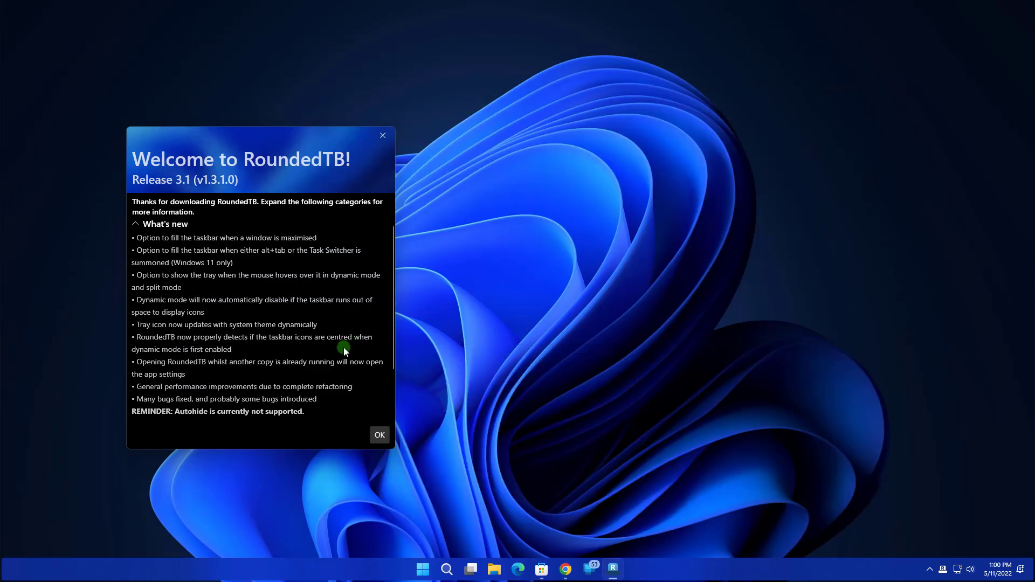
click(376, 433)
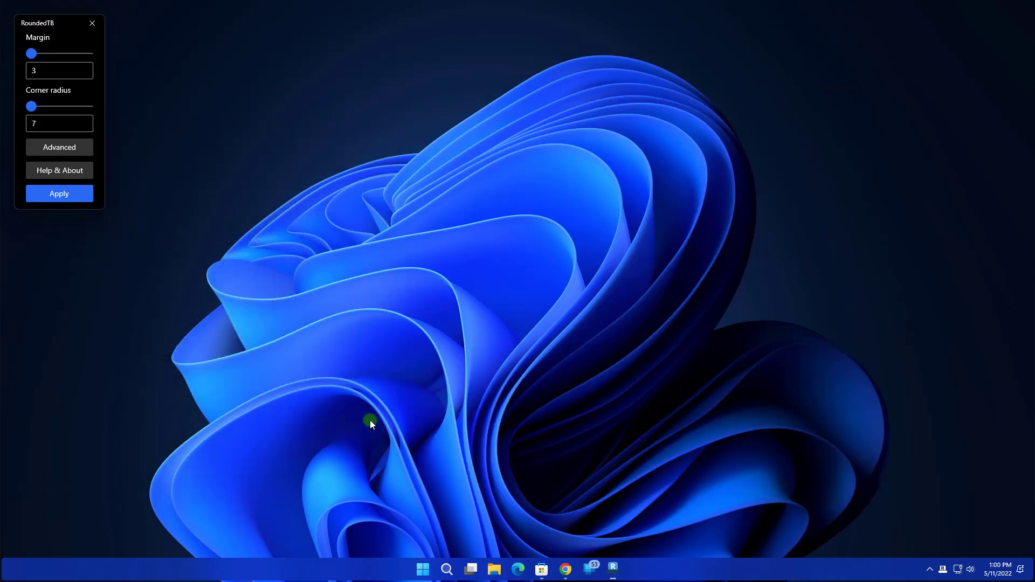
Step: Move the RoundedTB settings window to mid-screen, and set the margin to 5 and the corner radius to 36
drag(67, 29, 487, 216)
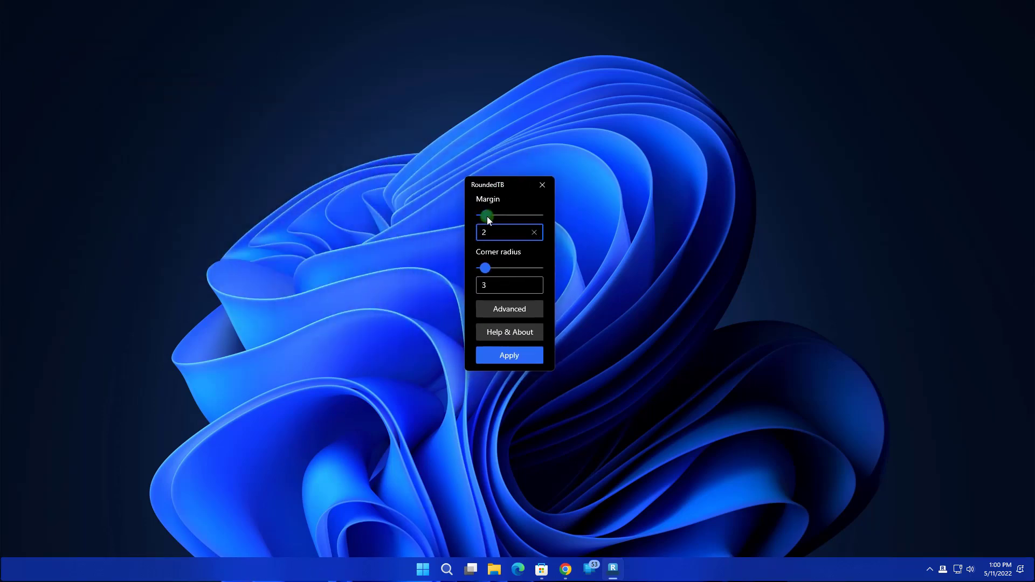
drag(485, 268, 492, 270)
mouse_move(487, 214)
mouse_down()
mouse_move(507, 213)
mouse_move(492, 215)
mouse_up()
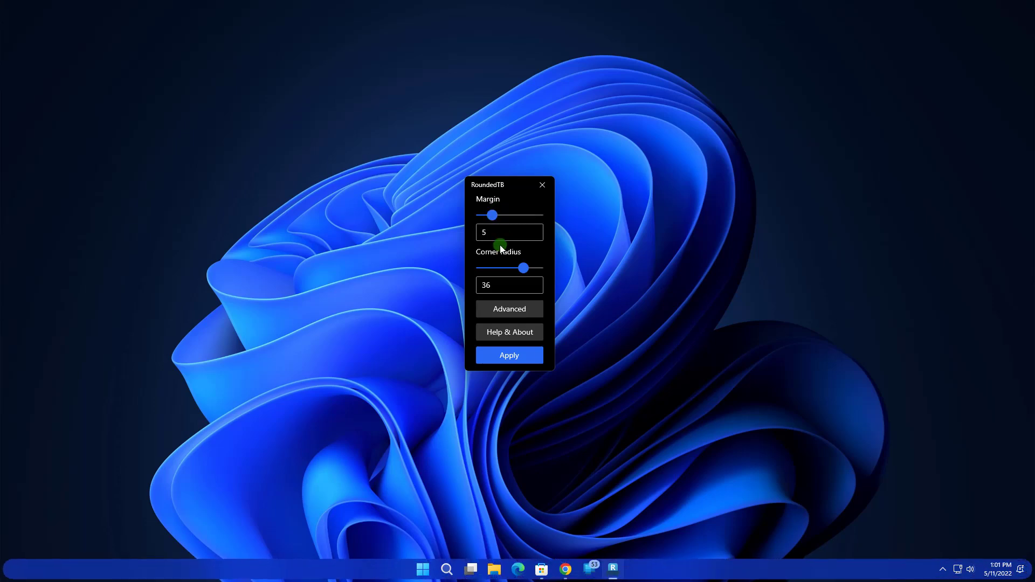
Step: In the advanced options, enable and apply Dynamic mode, the Win+F2 system tray, TranslucentTB compatibility, and taskbar fill when maximised and on alt+tab
click(498, 310)
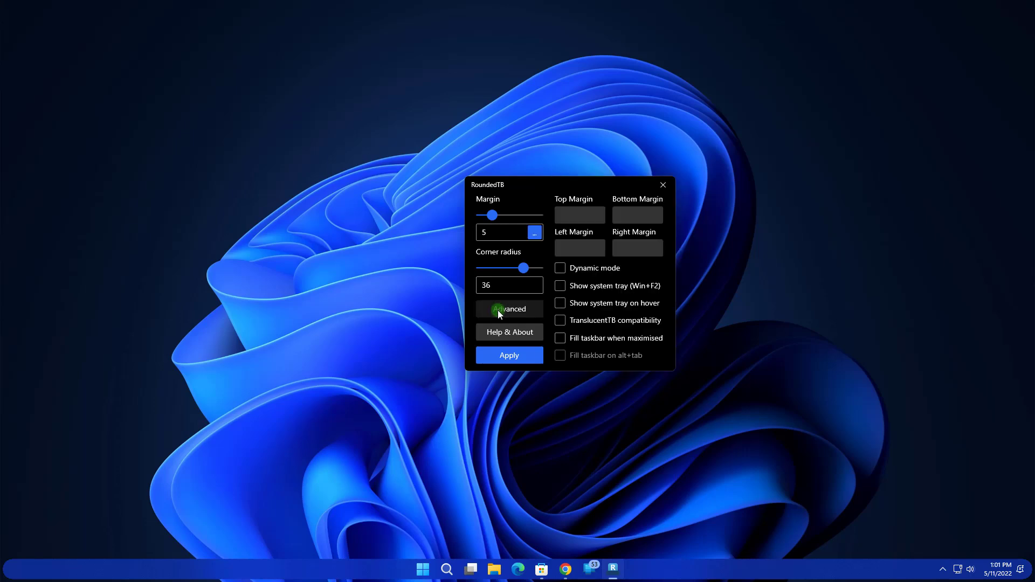
click(585, 271)
click(596, 304)
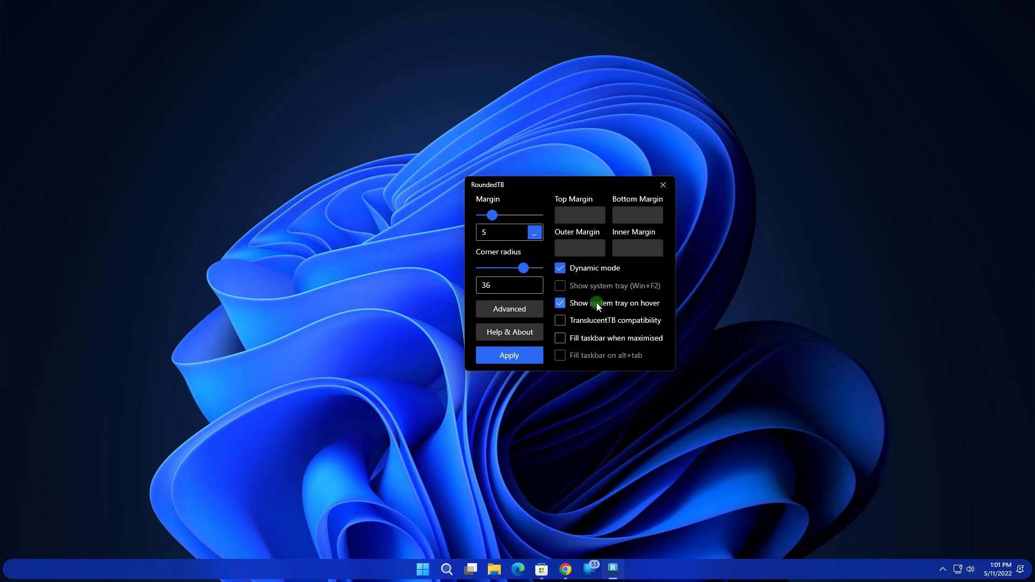
click(596, 303)
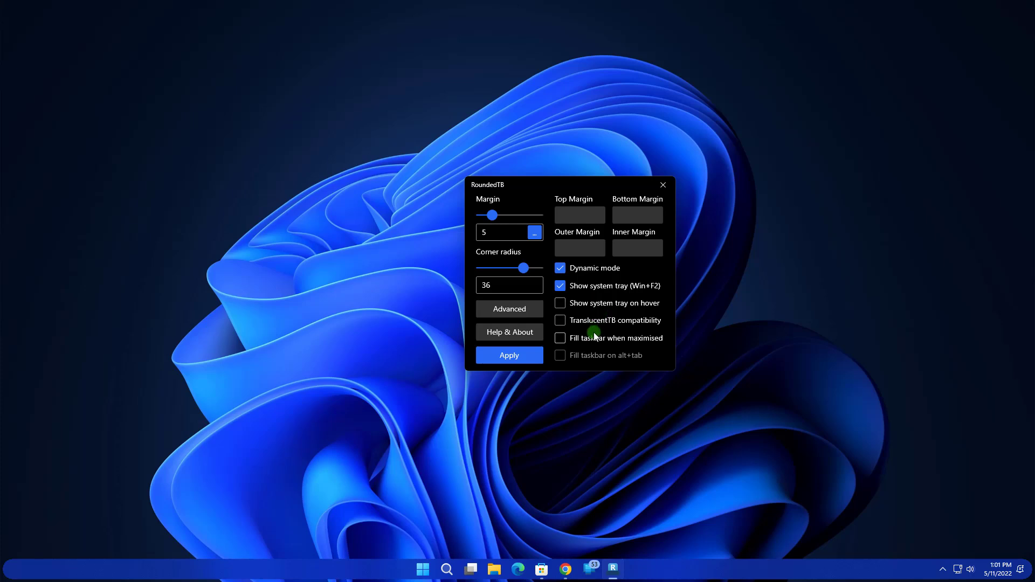
click(573, 339)
click(576, 357)
click(528, 354)
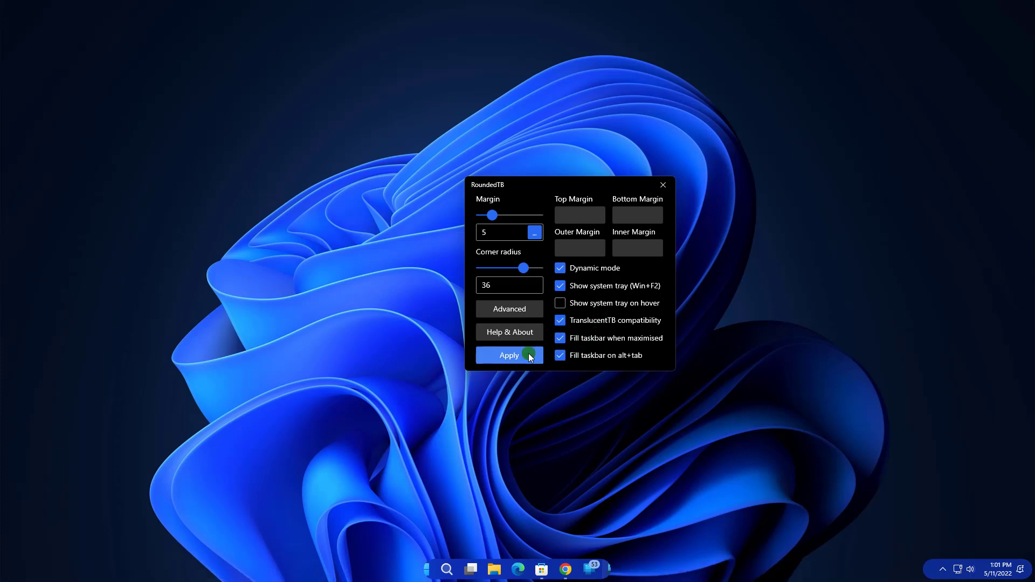
Step: Disable both taskbar fill options, replace the Win+F2 system tray option with showing the tray on hover, and apply the changes
click(591, 355)
click(567, 342)
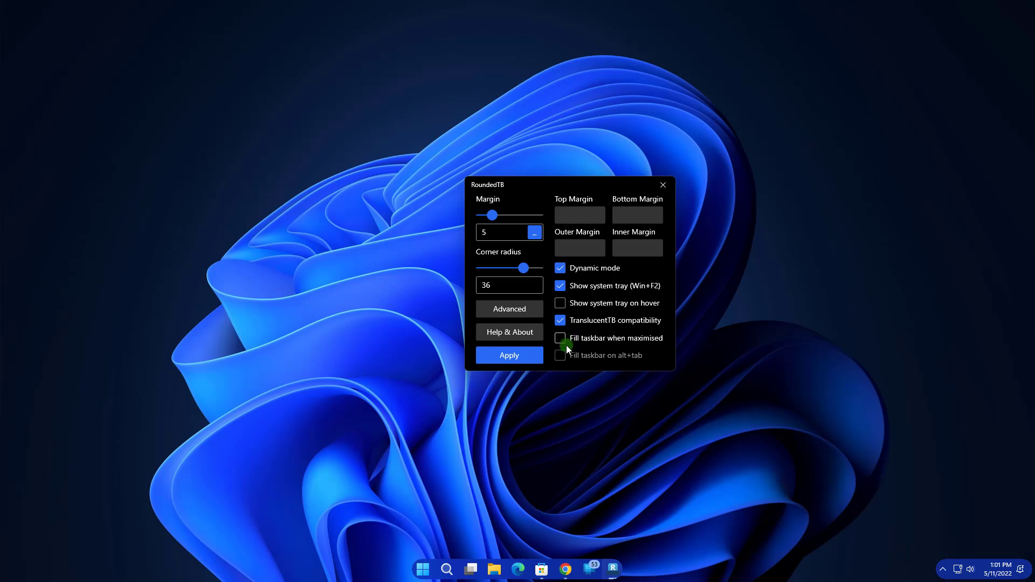
click(581, 305)
click(531, 357)
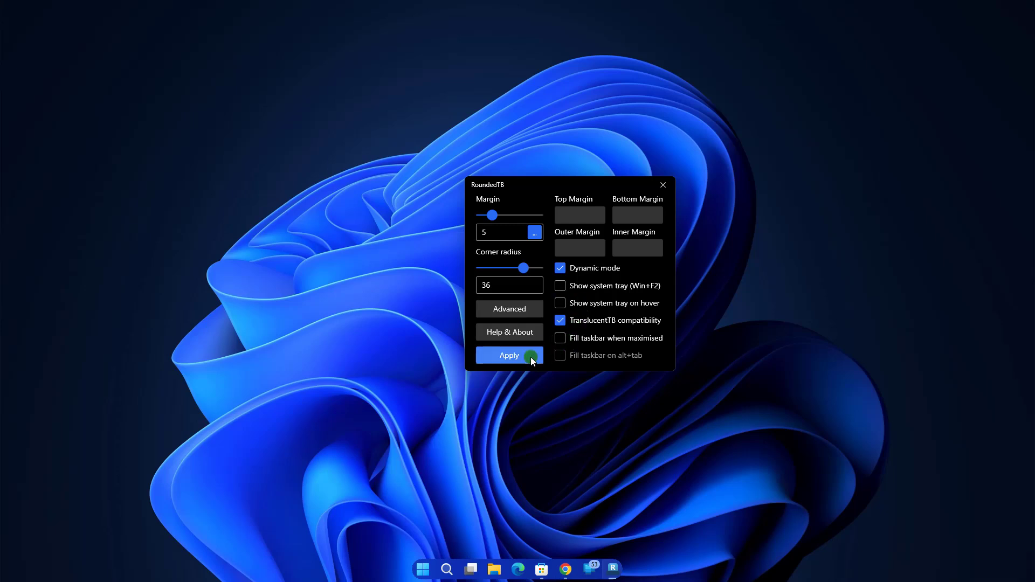
click(568, 305)
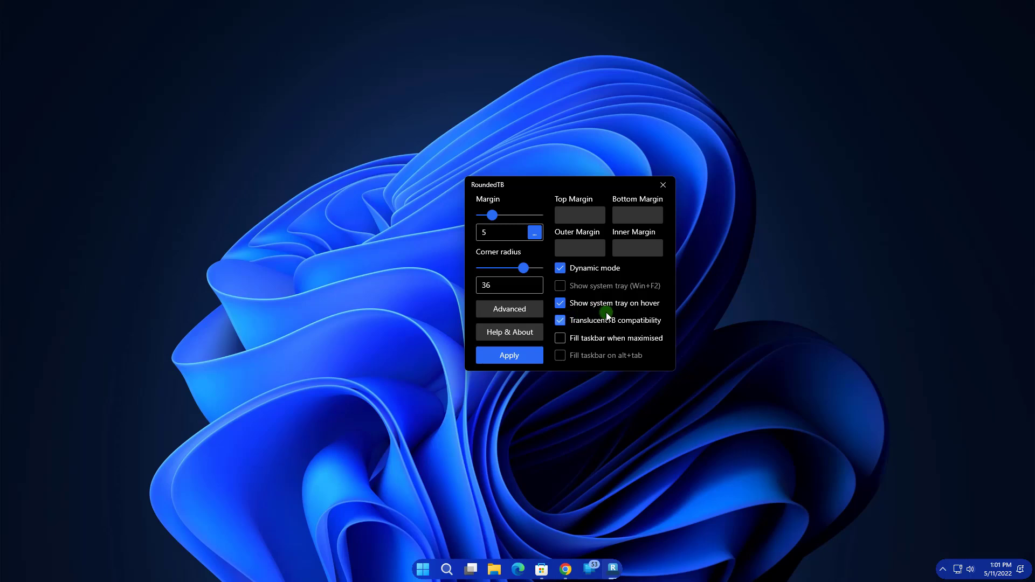
click(532, 361)
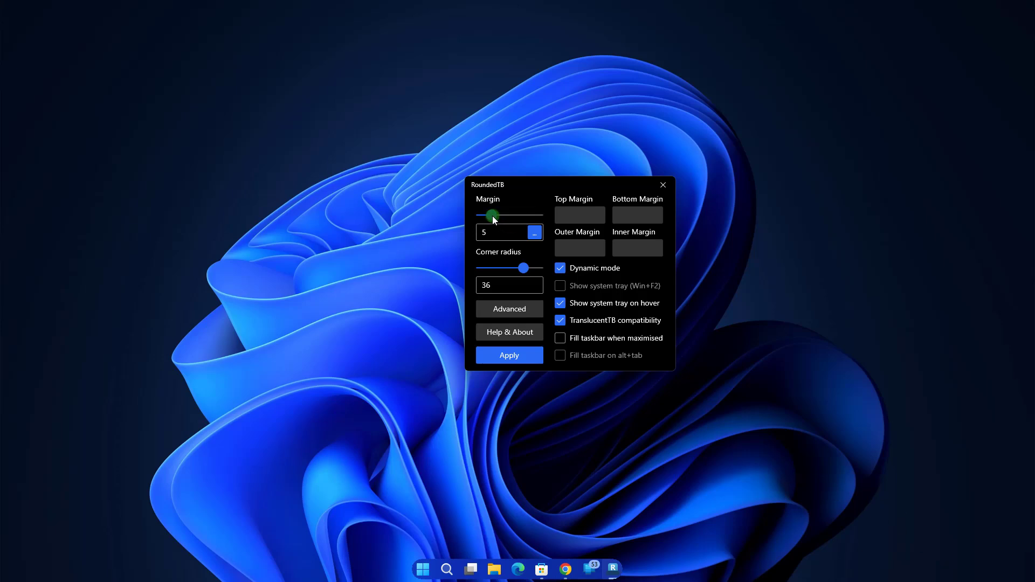
Step: Set the taskbar margin to 3 and the corner radius to 24, apply them and close the RoundedTB settings
drag(493, 215, 487, 216)
drag(514, 269, 511, 268)
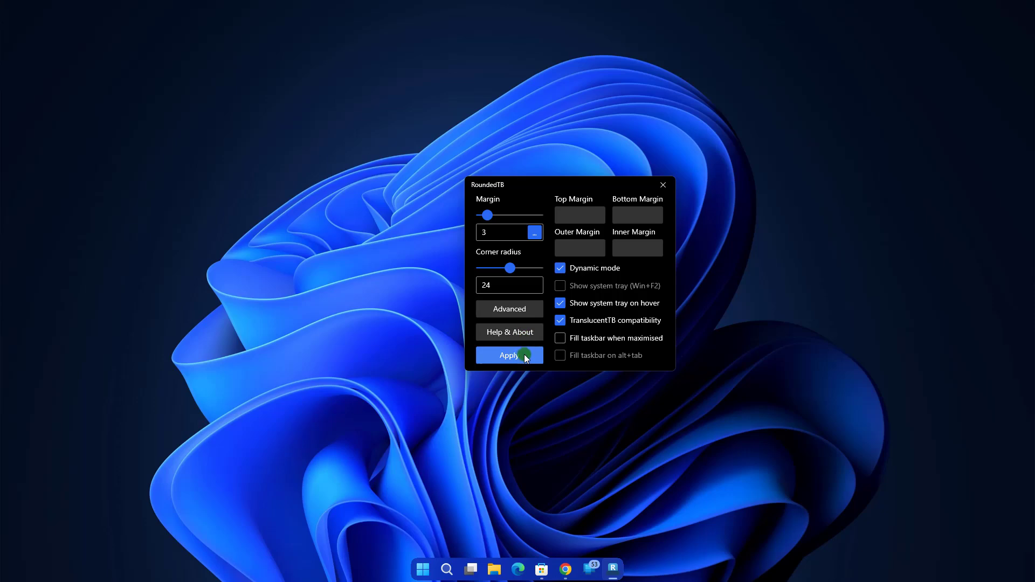
click(662, 189)
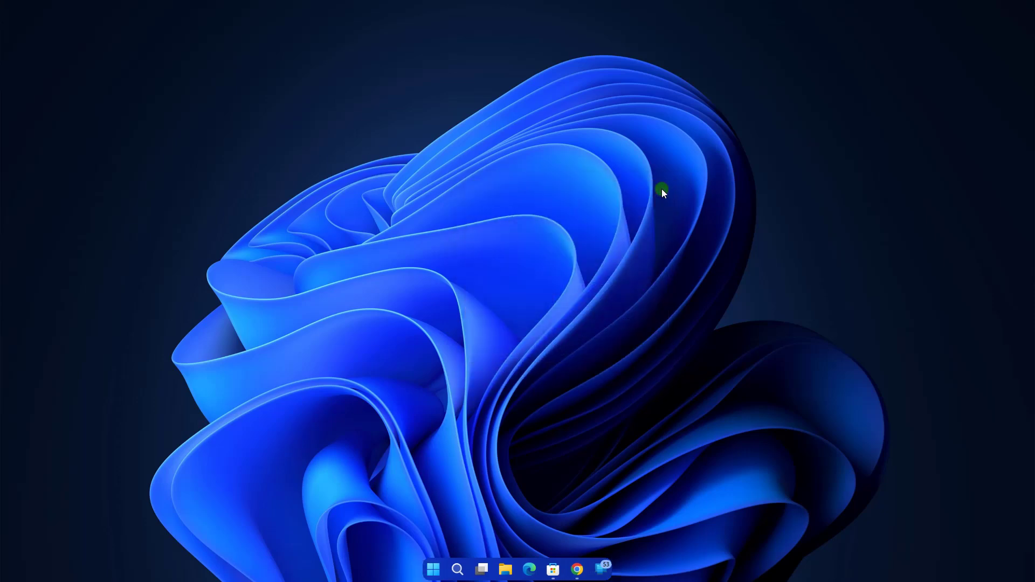
Step: Set cyberpunk-cyborg-girl-re.jpg as the desktop background and hide the desktop icons
right_click(387, 506)
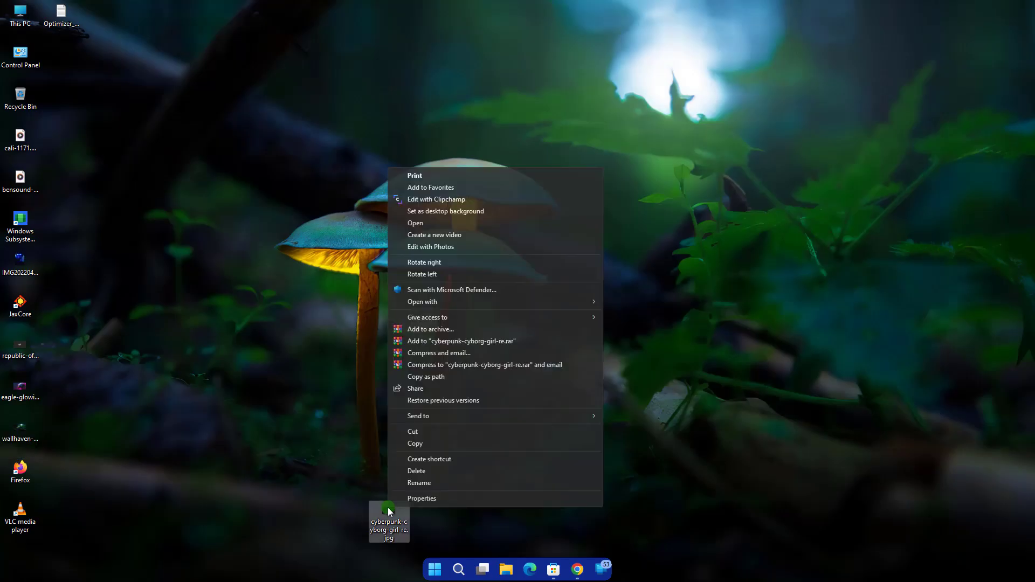
click(446, 211)
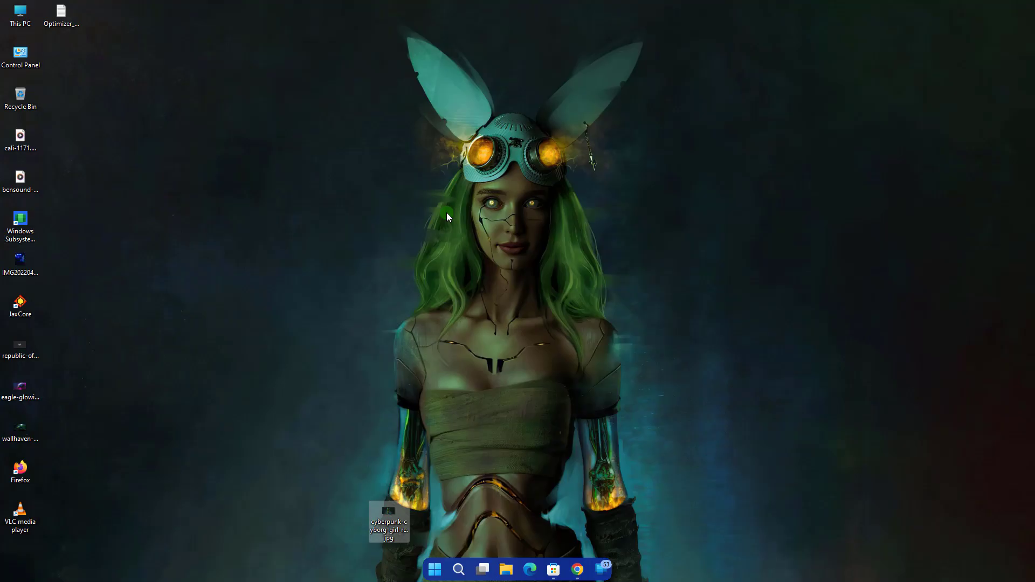
right_click(356, 109)
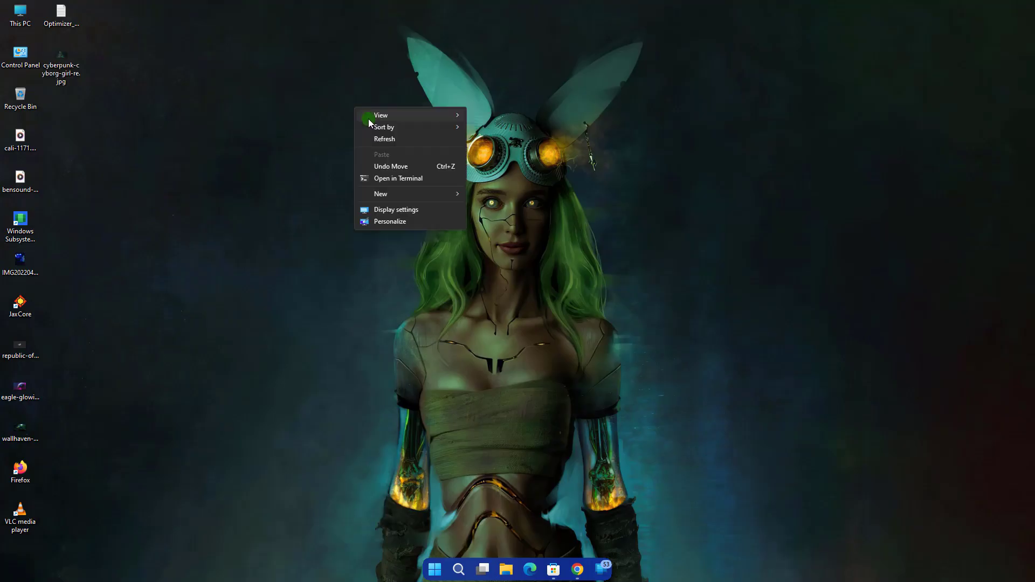
mouse_move(427, 115)
click(493, 182)
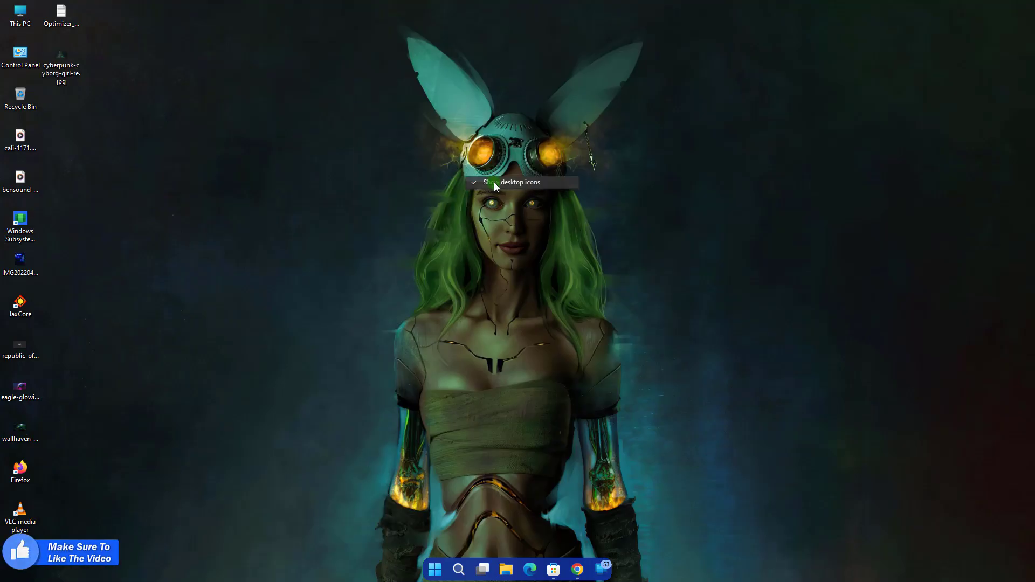
Step: Change the Windows accent color to dark green in the personalization color settings
click(436, 567)
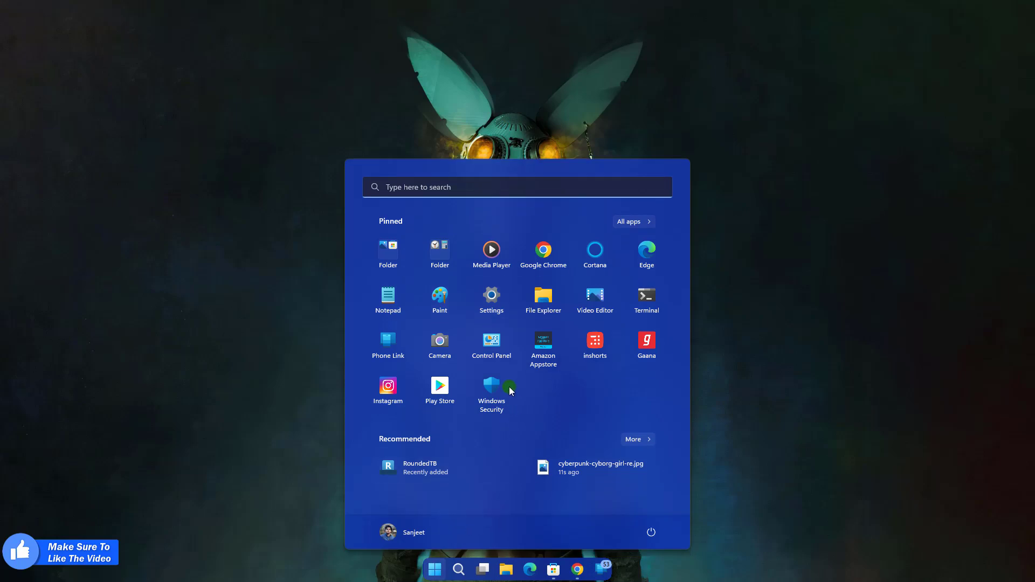
click(491, 297)
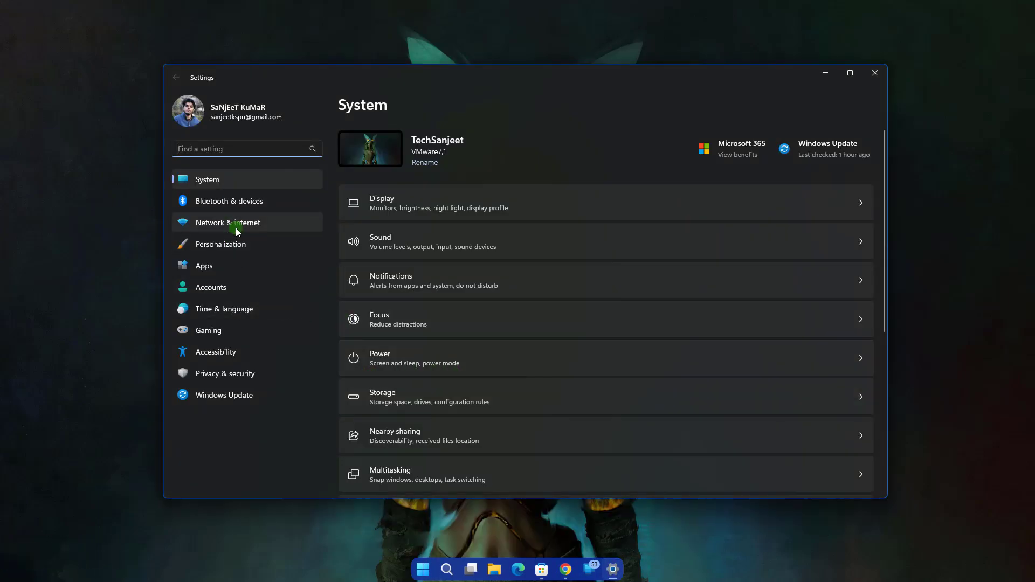
click(232, 244)
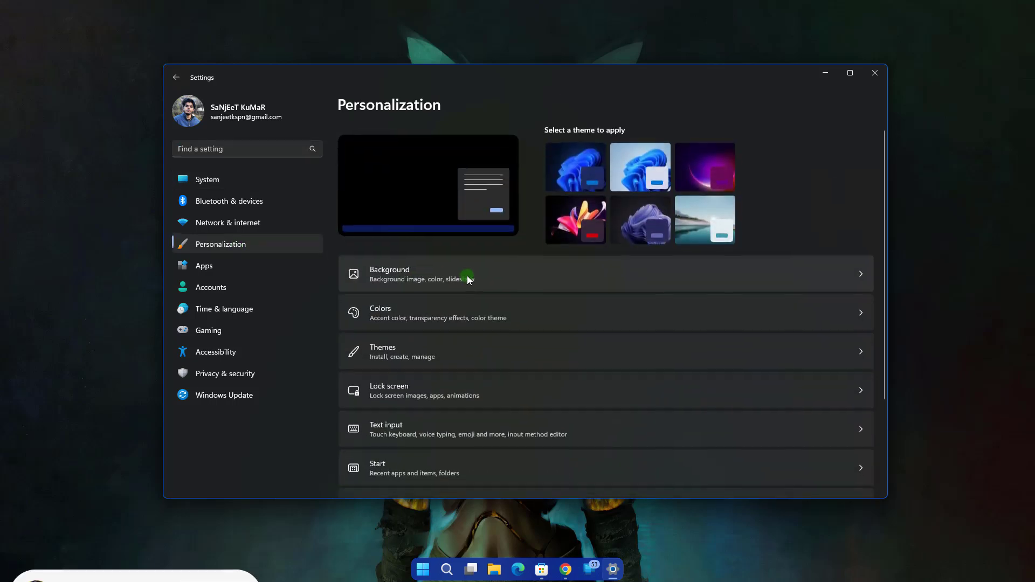
click(512, 314)
scroll(697, 317, down, 3)
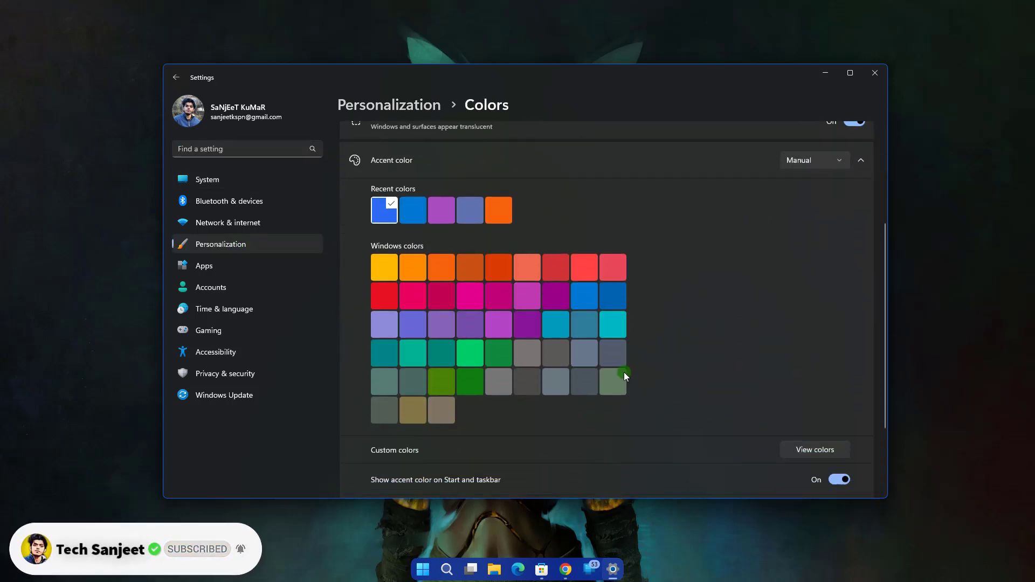
click(503, 351)
click(470, 381)
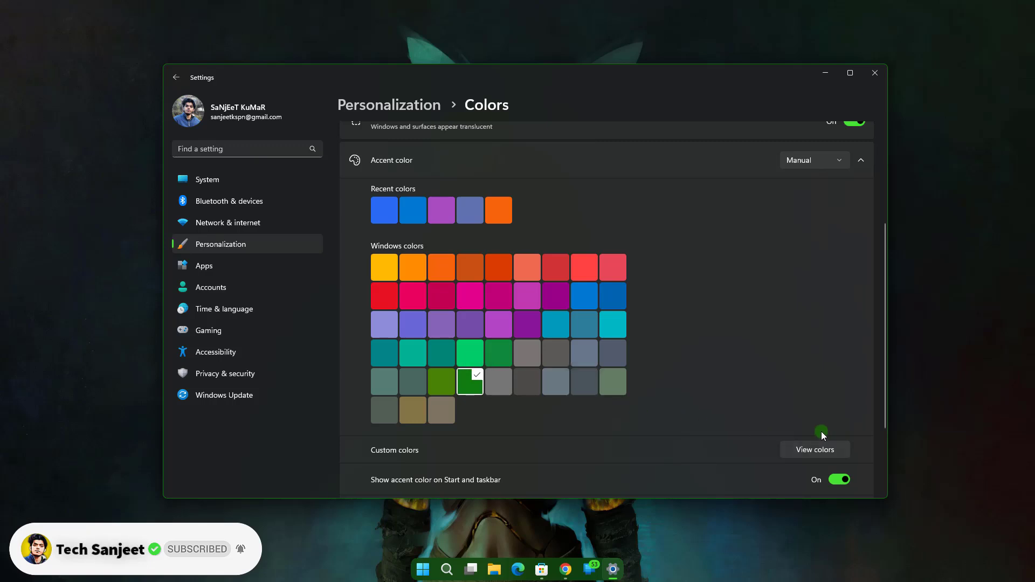
Step: Turn off the accent color on Start and the taskbar, close Settings and check the Start menu's look
scroll(755, 426, down, 2)
click(833, 370)
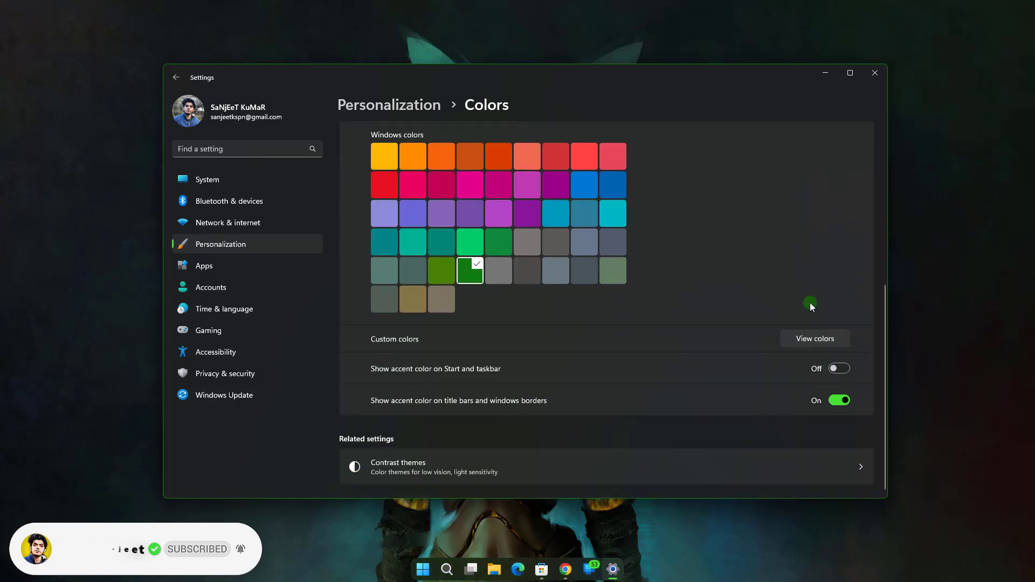
click(872, 77)
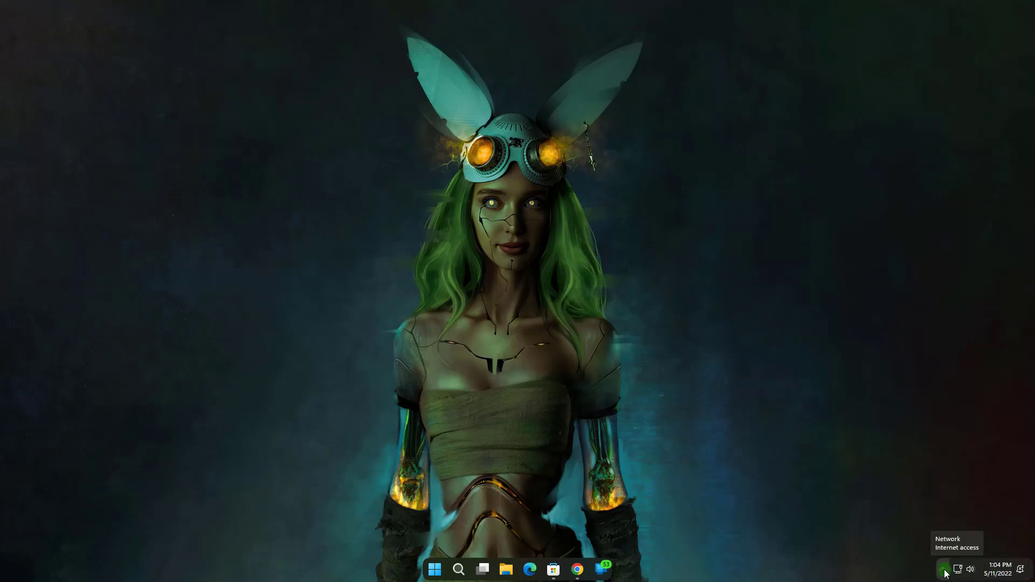
click(434, 570)
click(435, 569)
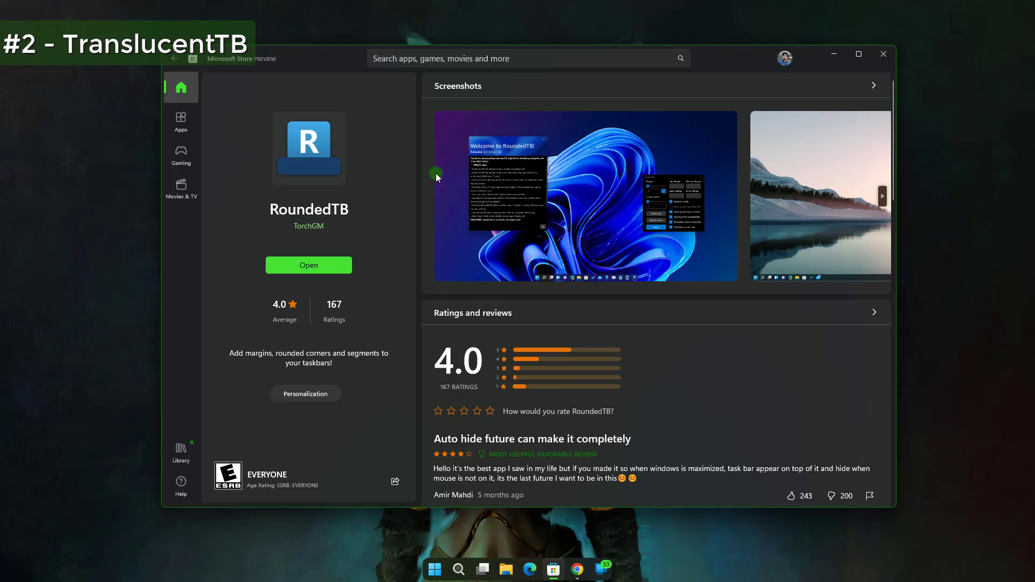
Step: Find and install TranslucentTB from the Microsoft Store, launch it and continue past its welcome dialog
click(496, 57)
text(transl)
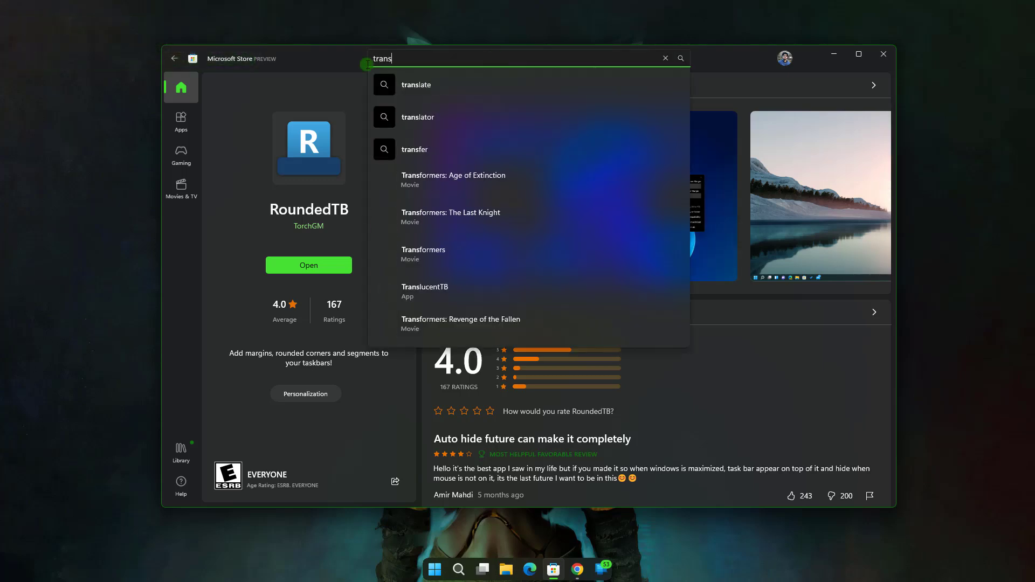
click(426, 186)
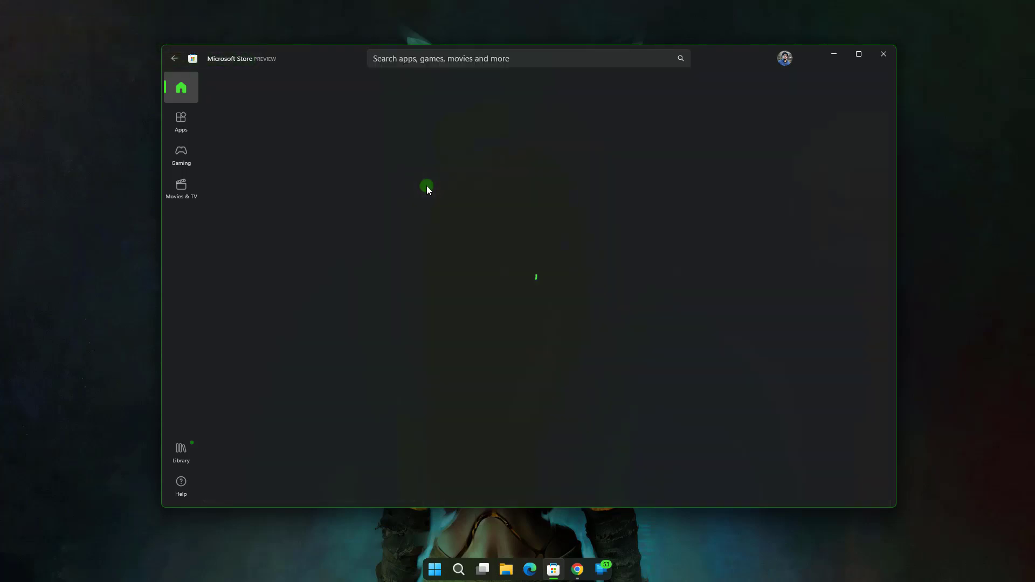
click(335, 265)
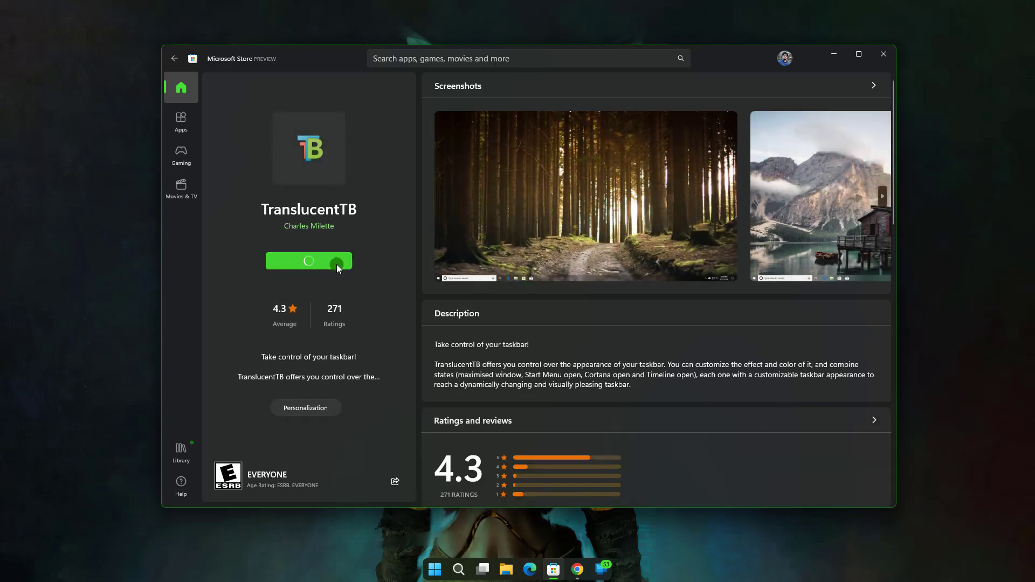
click(342, 265)
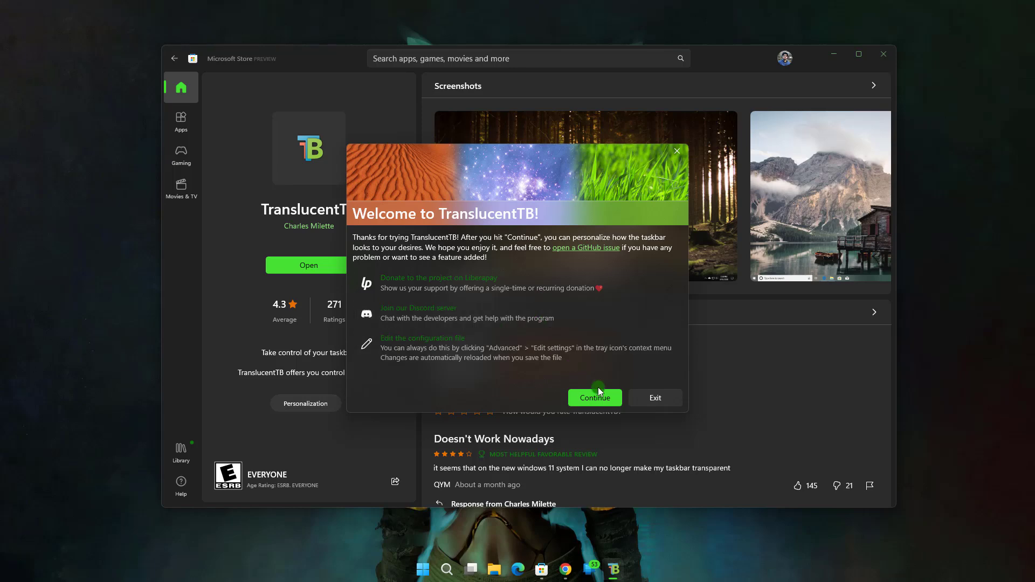
click(598, 401)
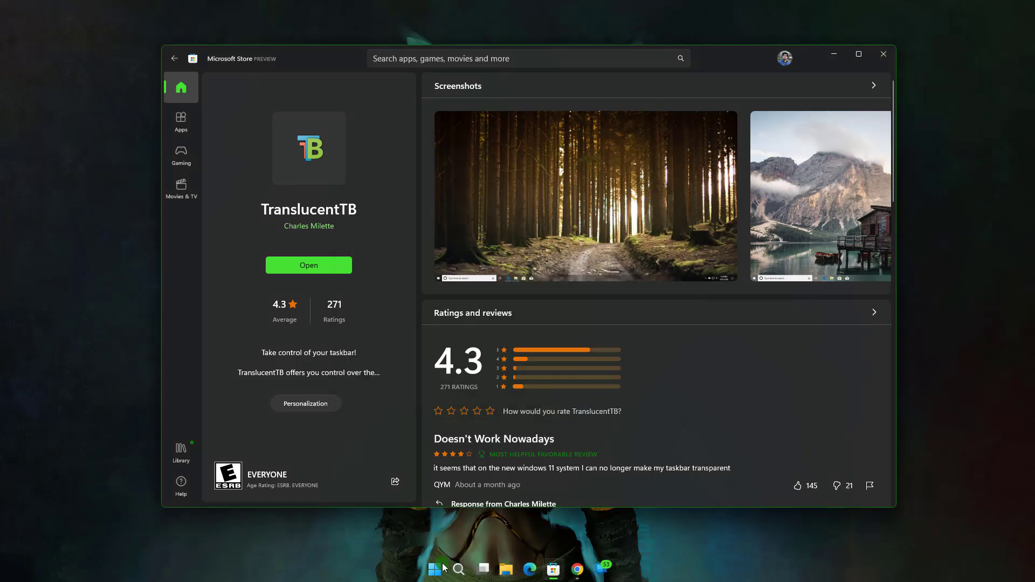
Step: Close the Microsoft Store and check the hidden system tray icons for TranslucentTB
click(883, 52)
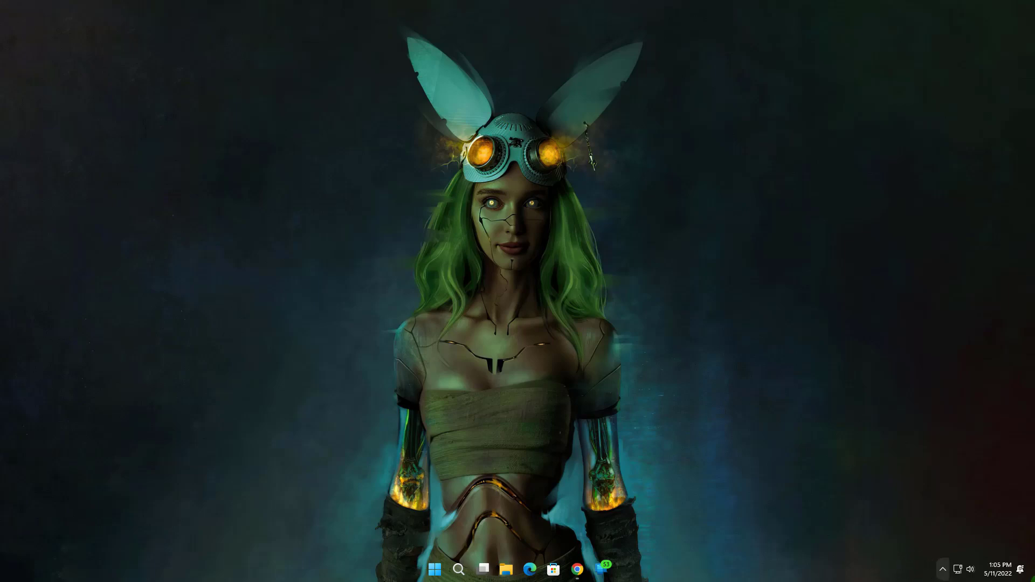
click(943, 570)
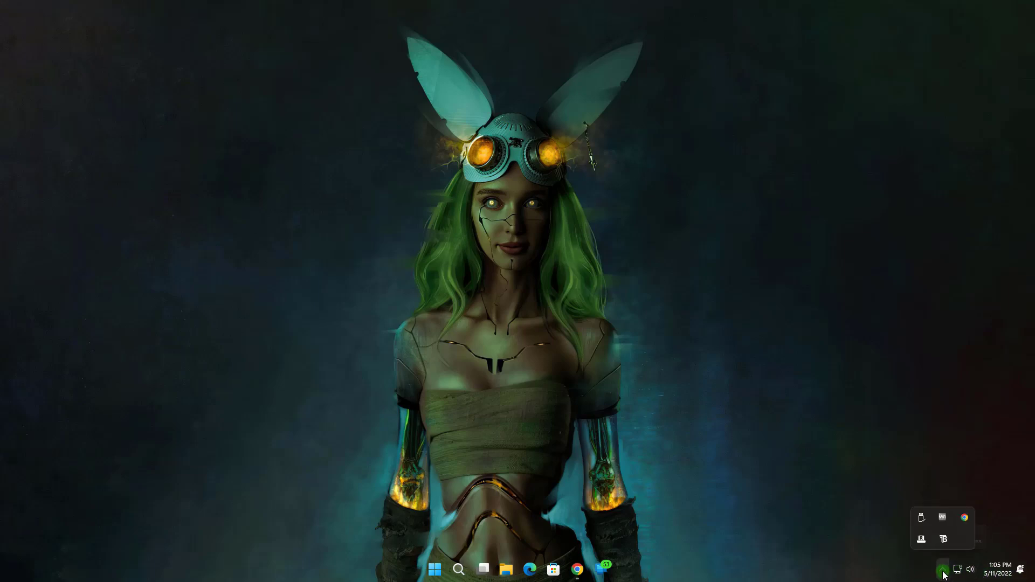
click(868, 548)
Step: Find Drag and Drop Toolbar for Windows 11 in the Microsoft Store, install it and launch it
click(554, 572)
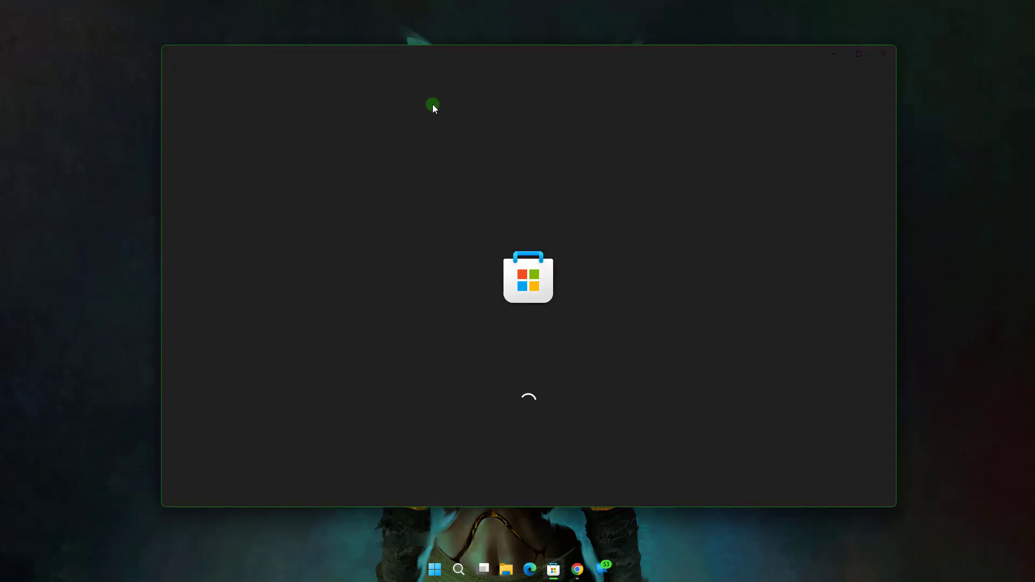
click(433, 58)
text(drag and d)
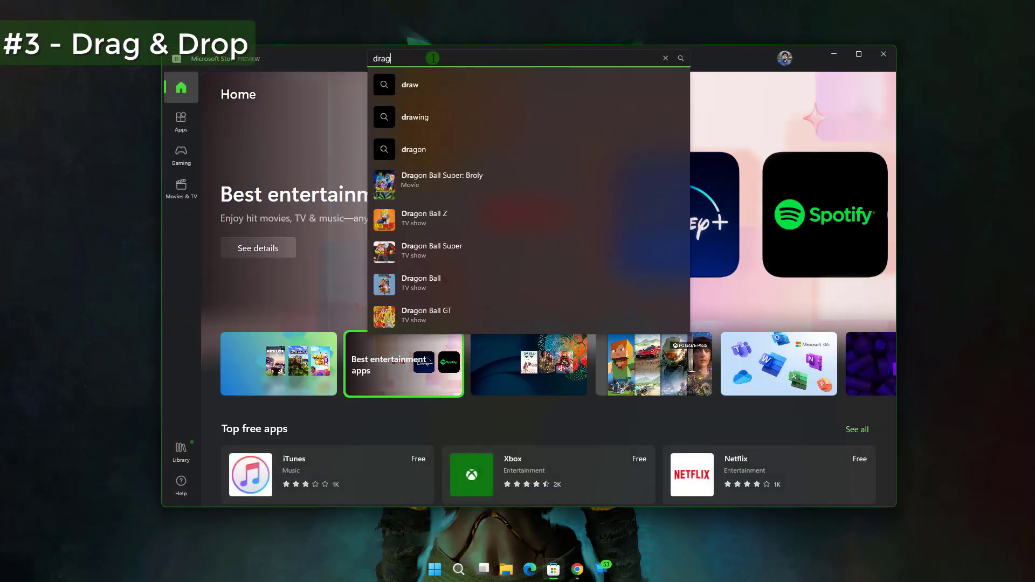
click(463, 177)
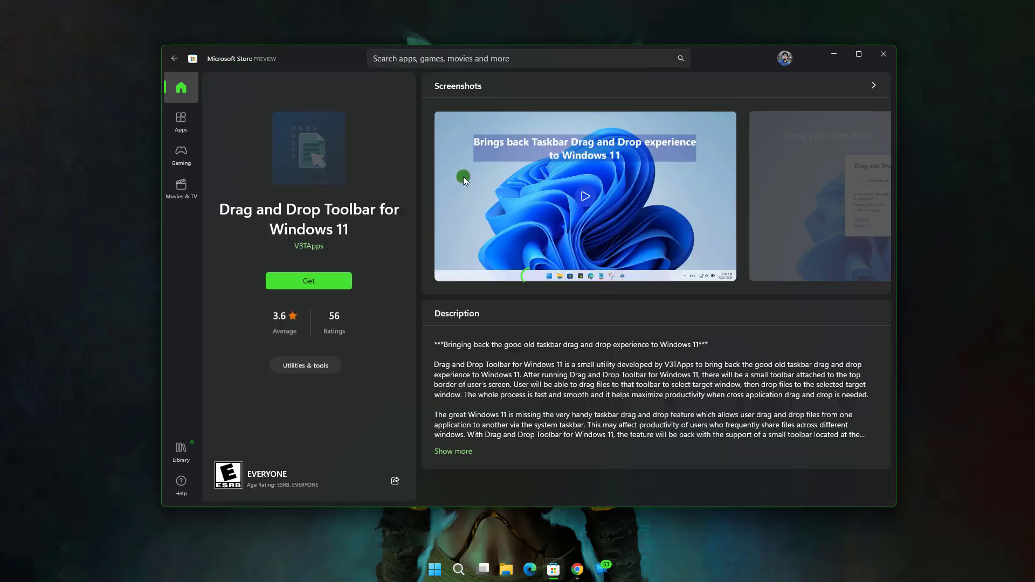
click(325, 282)
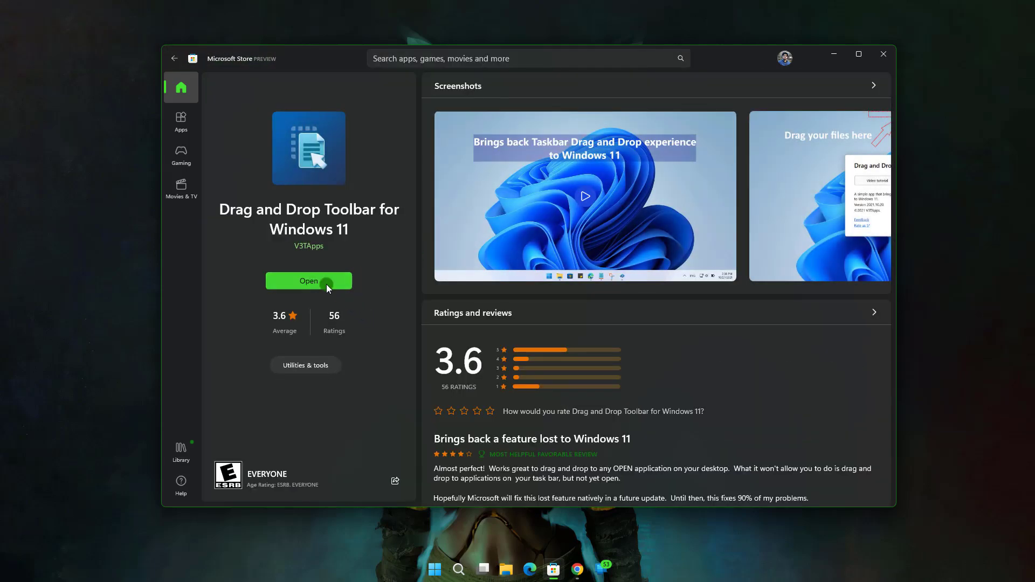
click(326, 283)
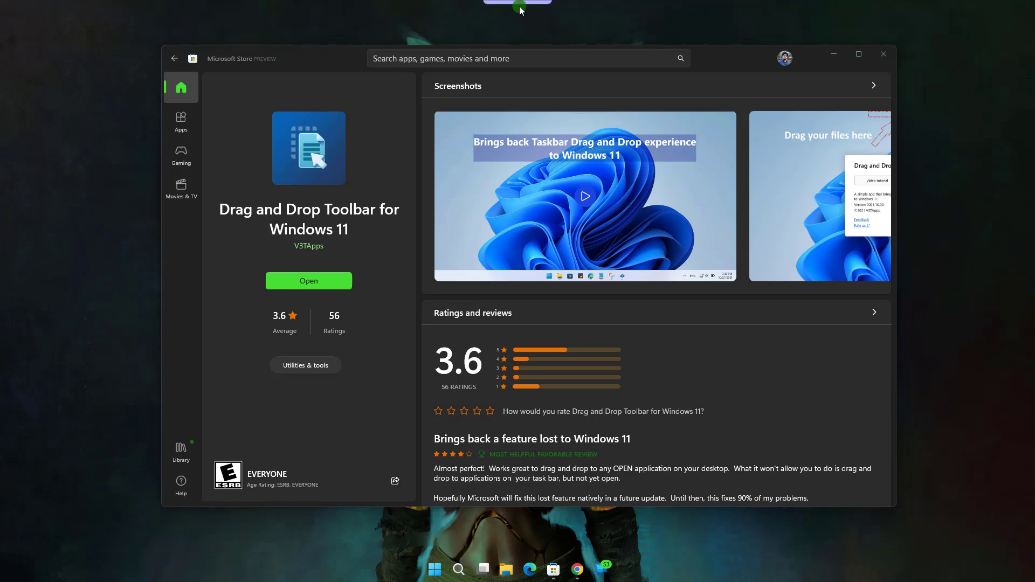
Step: Show the desktop and open wallhaven-8ooep1_3840x2160.png in Chrome by dropping it through the drag-and-drop toolbar
key(super+d)
drag(20, 440, 708, 180)
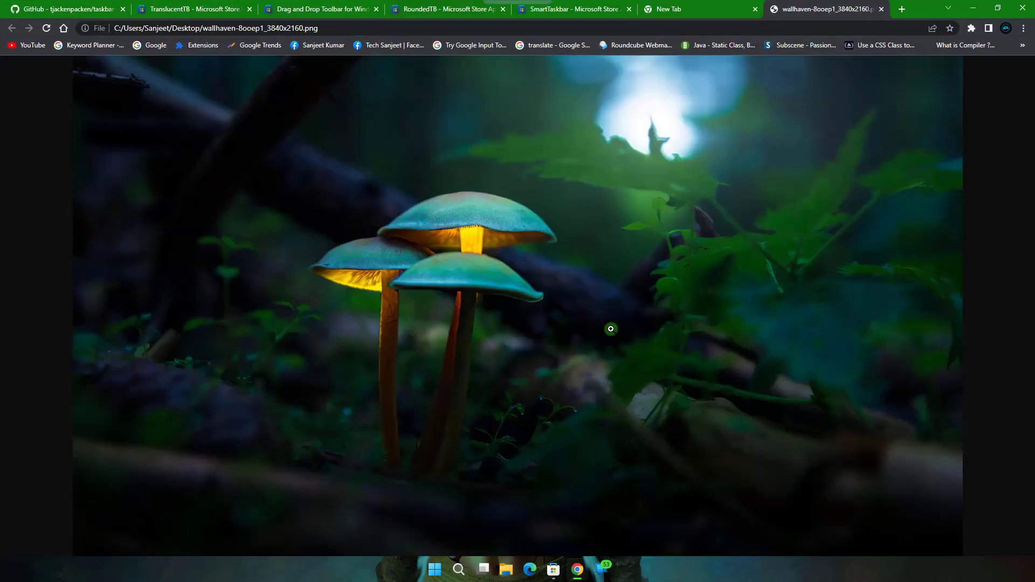
click(622, 307)
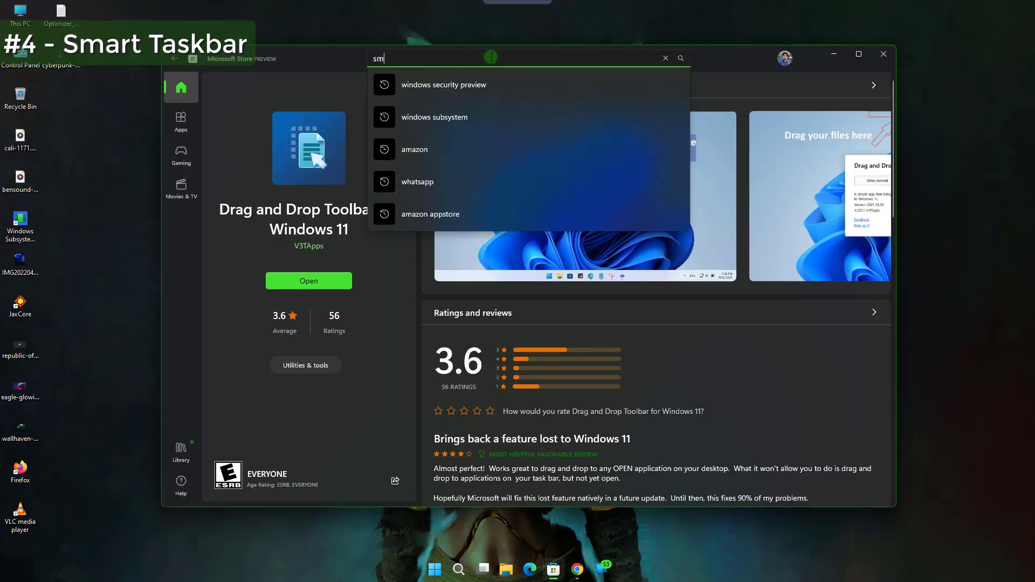
Step: Search the Microsoft Store for "smart taskbar", install and launch SmartTaskbar, and minimize the Store
text(t taskbar)
key(Return)
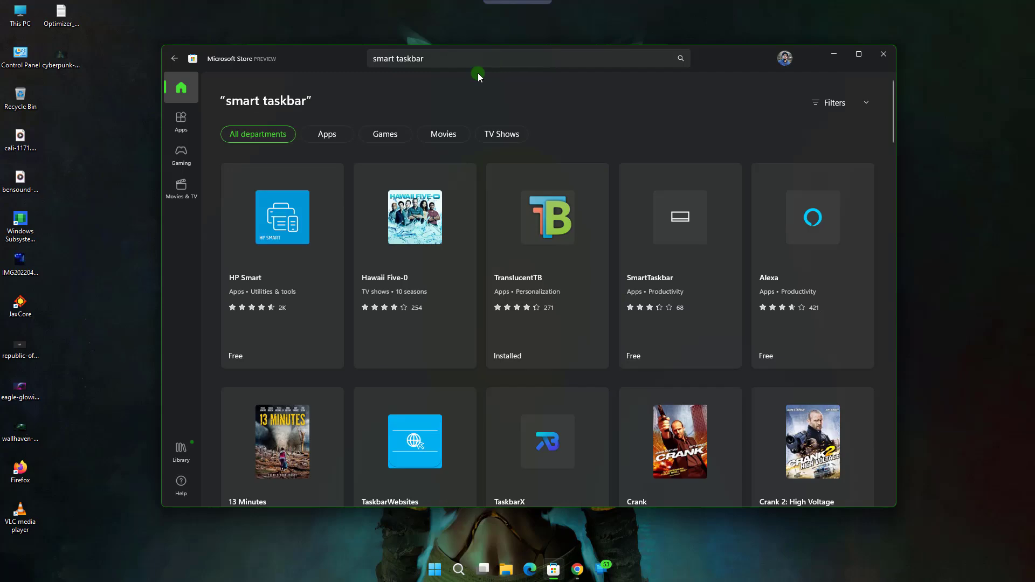
click(685, 245)
click(340, 265)
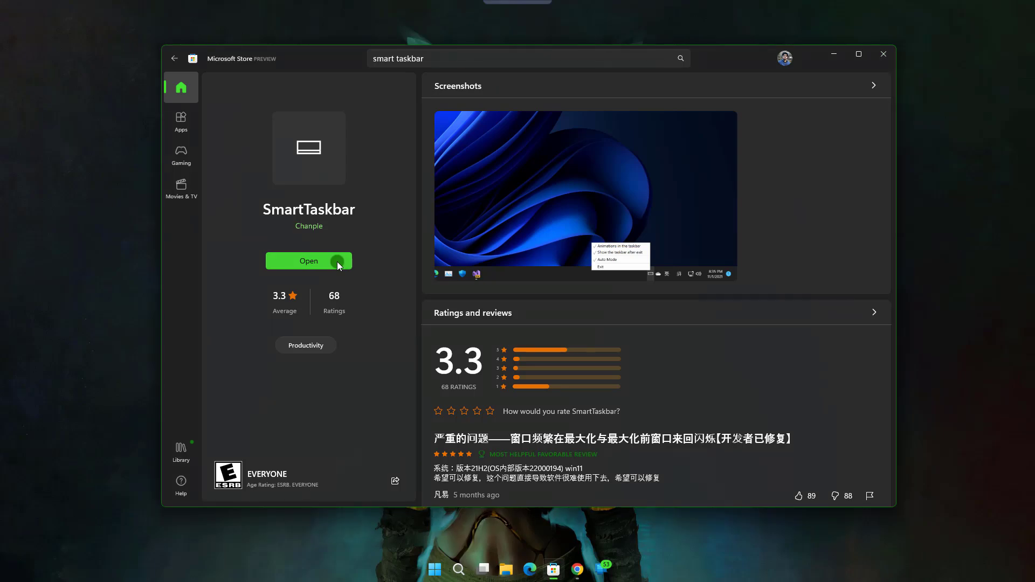
click(834, 53)
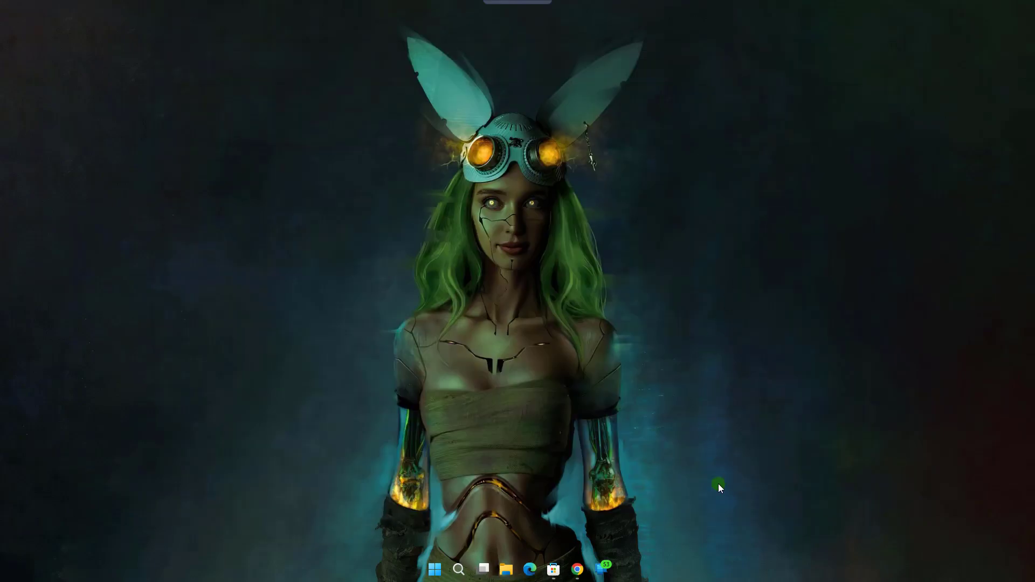
Step: View SmartTaskbar's tray options and test the taskbar's auto-hide behaviour by repeatedly opening and minimizing Chrome
right_click(943, 570)
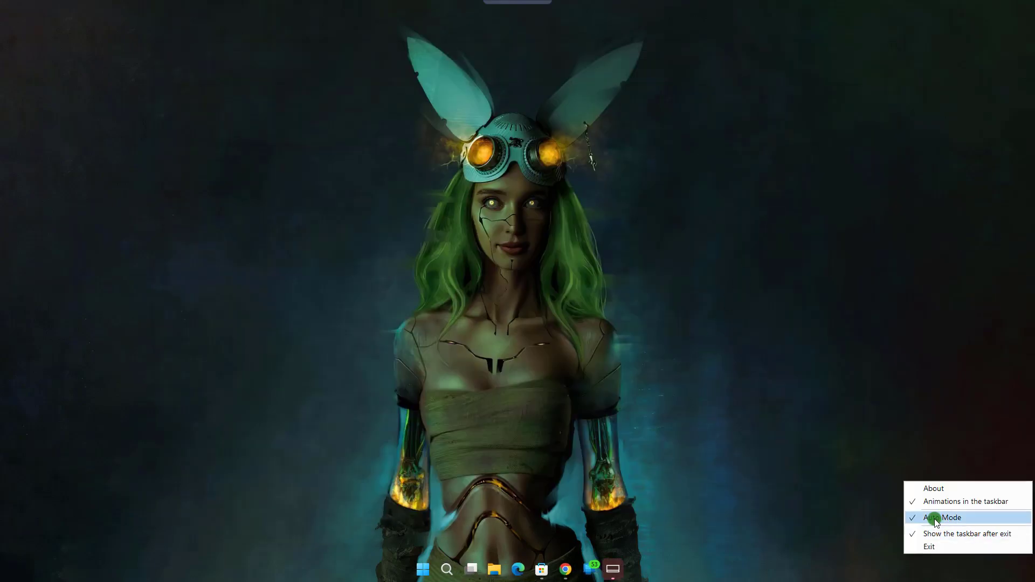
click(619, 571)
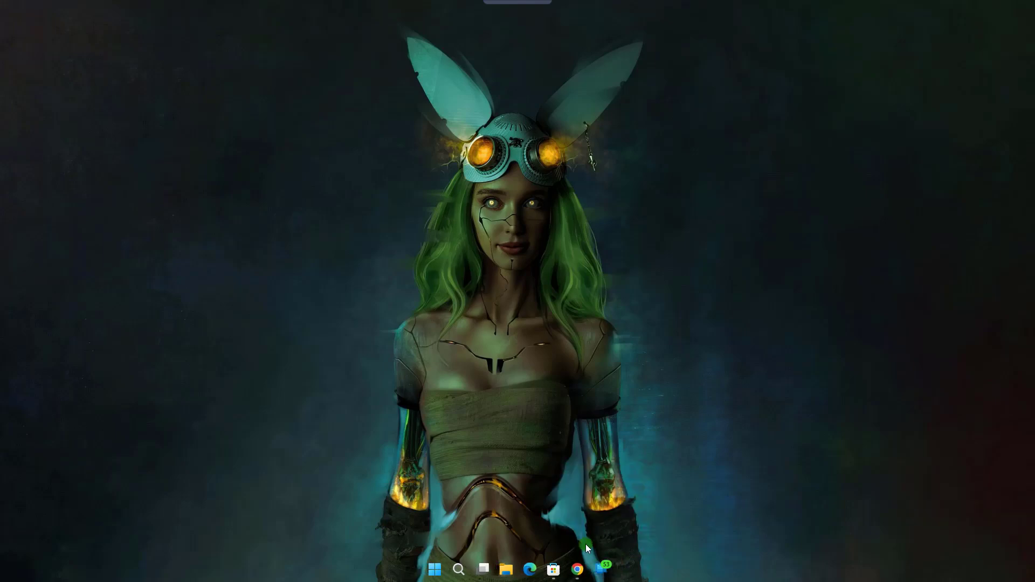
click(580, 570)
click(774, 512)
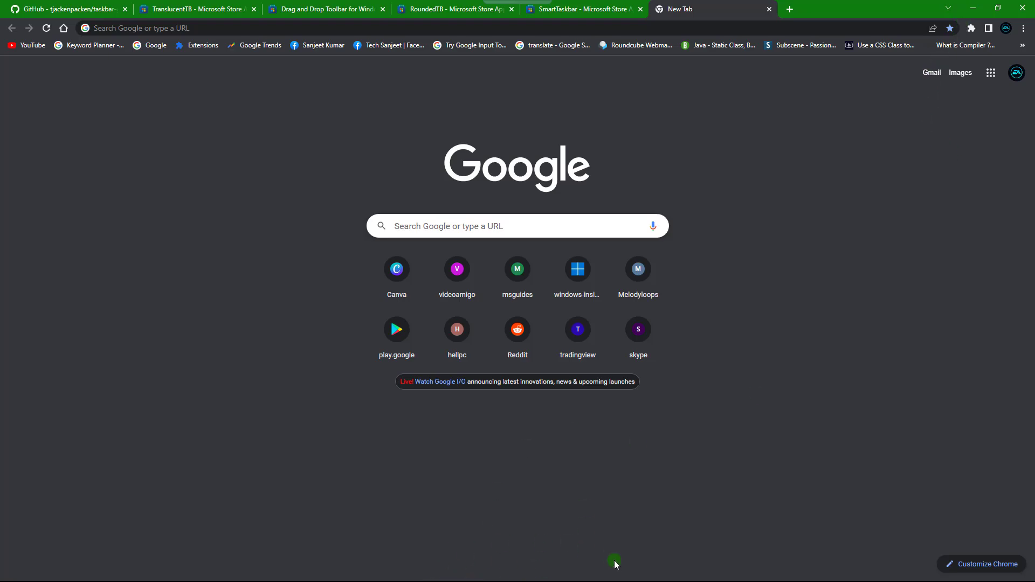
click(976, 9)
click(745, 388)
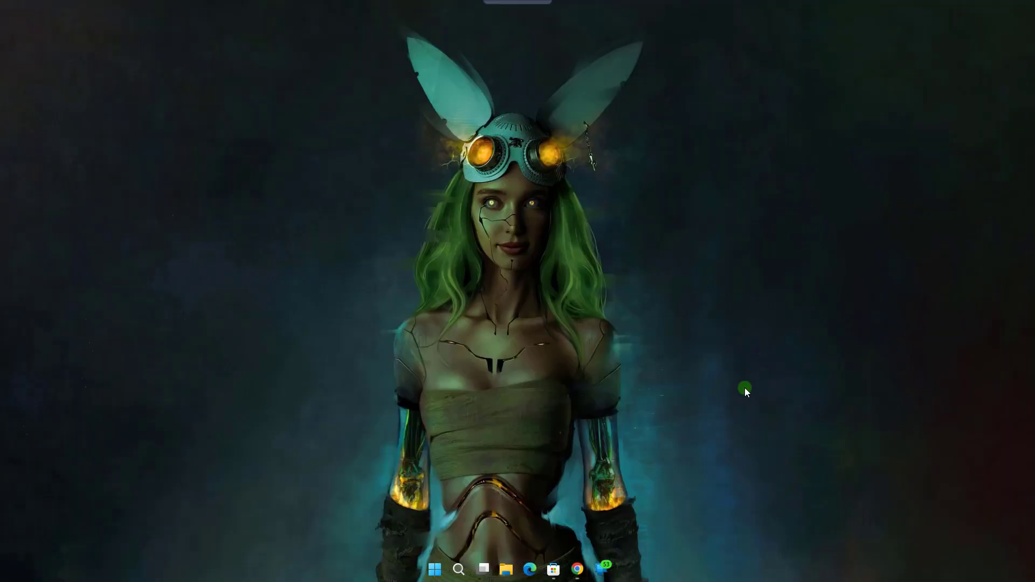
click(571, 569)
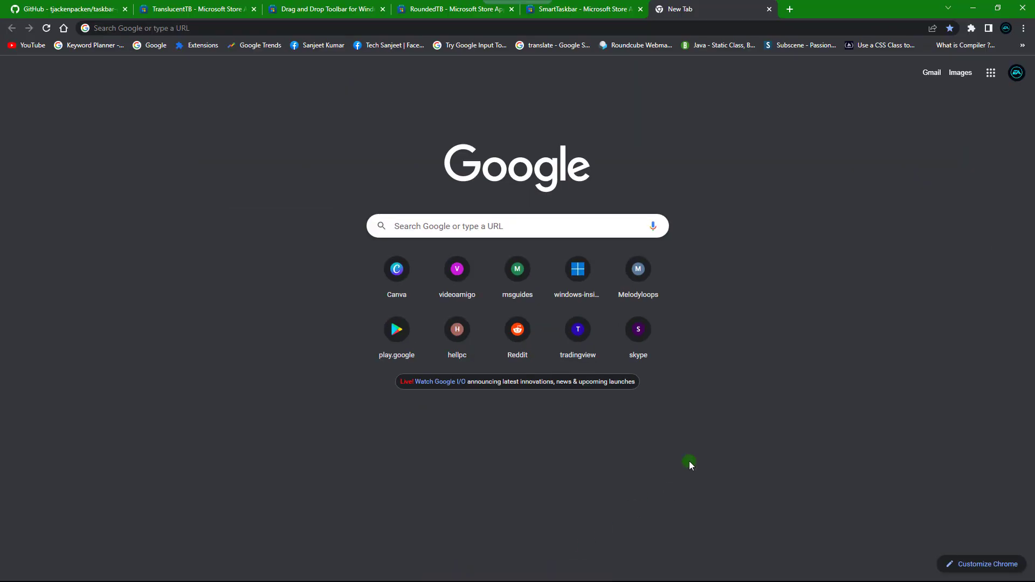
click(974, 10)
click(660, 491)
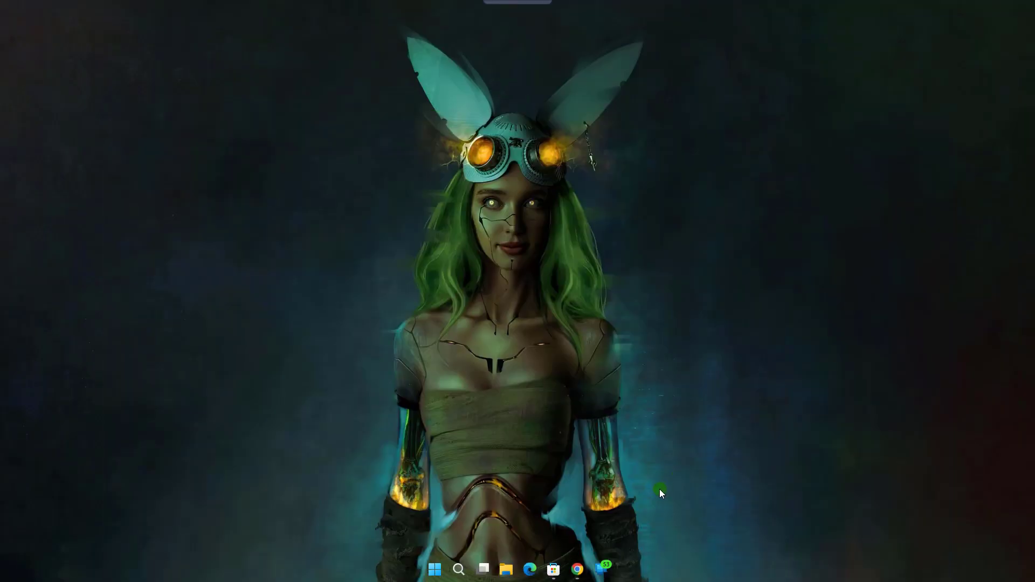
Step: Exit SmartTaskbar from its system tray icon and dismiss the hidden tray icons
click(941, 570)
right_click(925, 539)
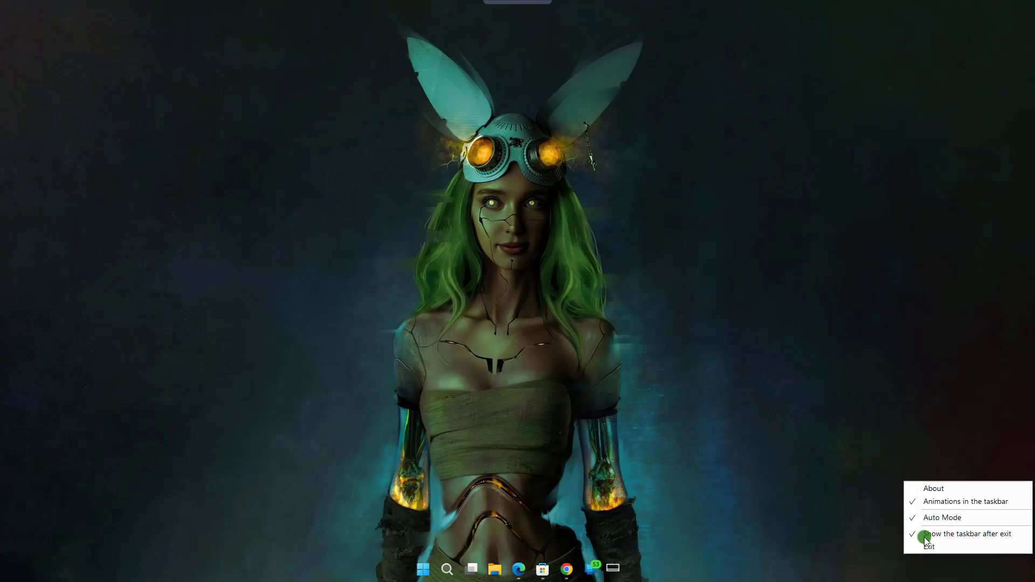
click(925, 549)
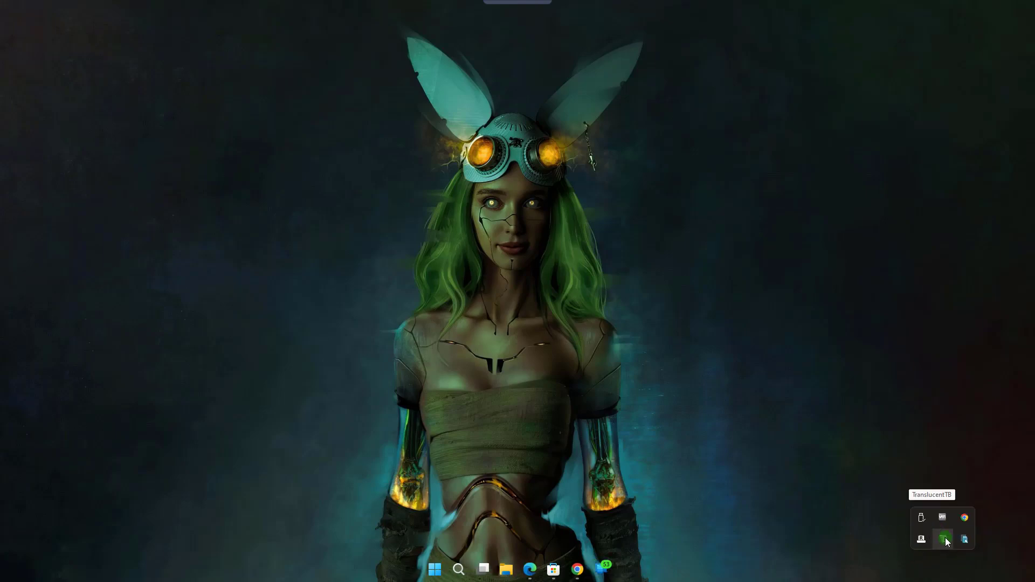
click(598, 513)
Step: Switch to Chrome and read the taskbar-groups README on GitHub, covering its description, download instructions and creating a first group
click(578, 567)
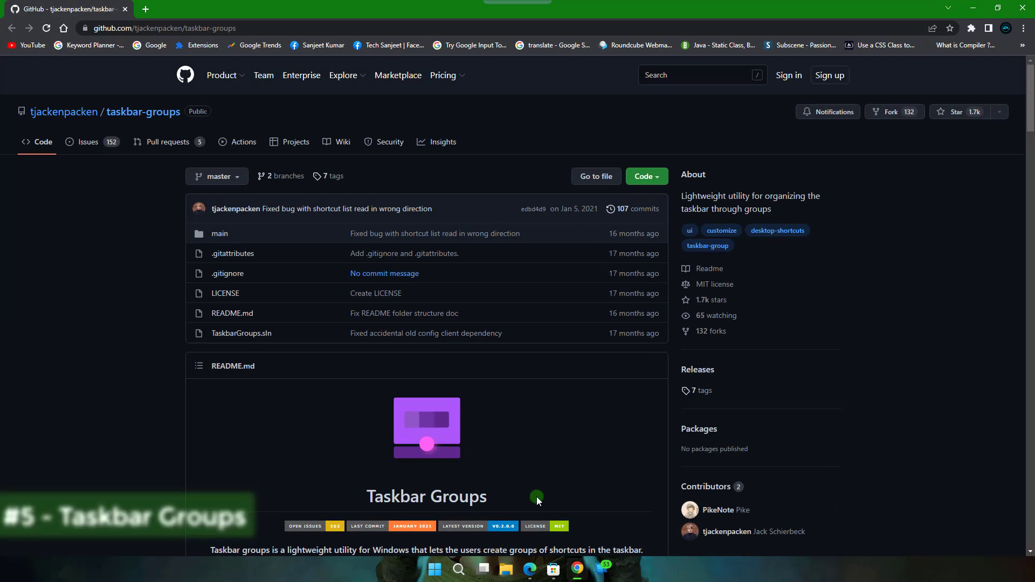
scroll(364, 379, down, 2)
drag(211, 334, 619, 334)
click(595, 396)
scroll(593, 399, down, 1)
scroll(593, 401, down, 9)
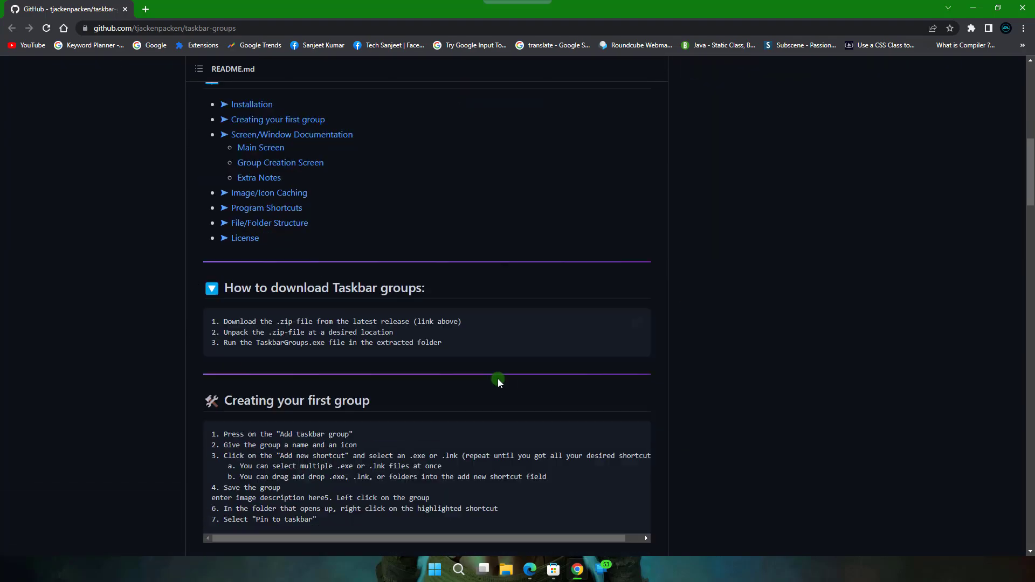
scroll(402, 360, up, 6)
scroll(551, 314, up, 7)
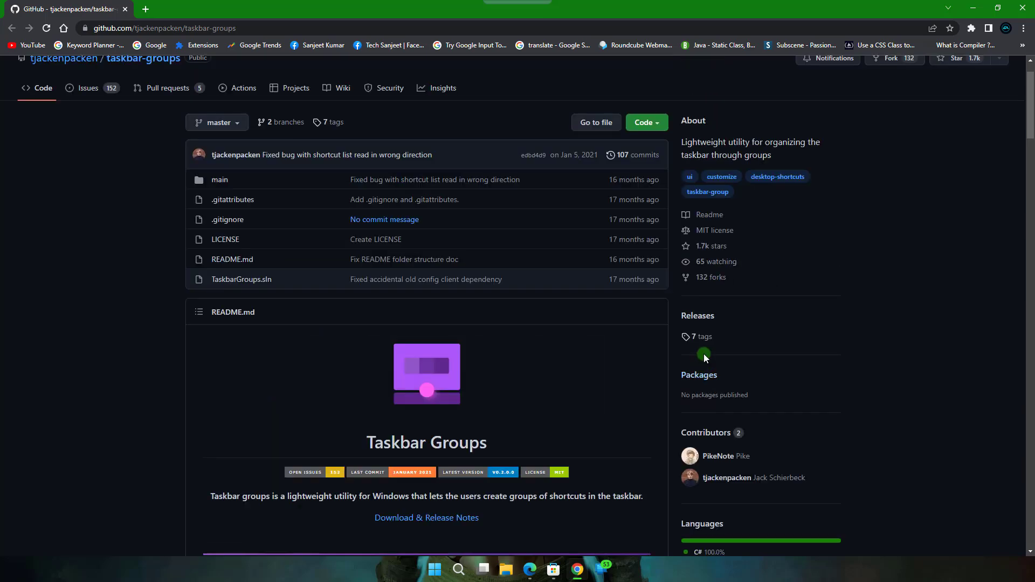
Step: Open the v0.2.0.0 release of taskbar-groups and download TaskbarGroups.zip from its assets
click(701, 316)
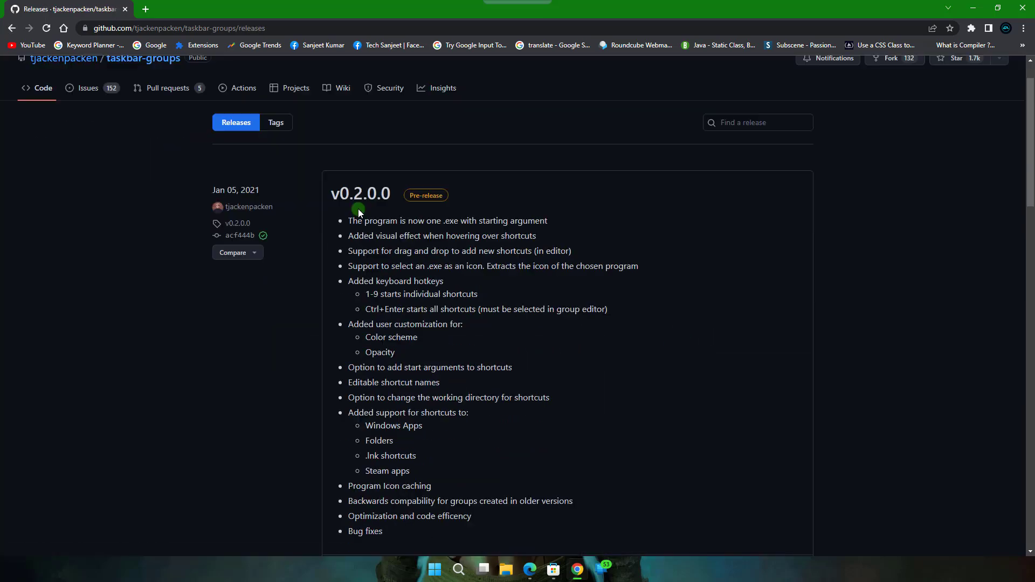
click(356, 207)
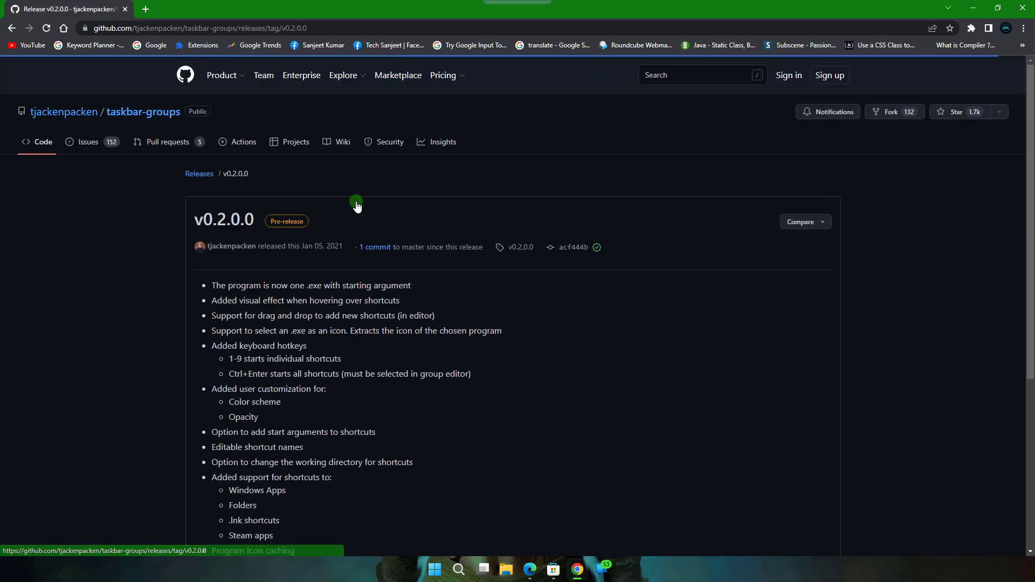
scroll(332, 328, down, 3)
scroll(272, 413, down, 2)
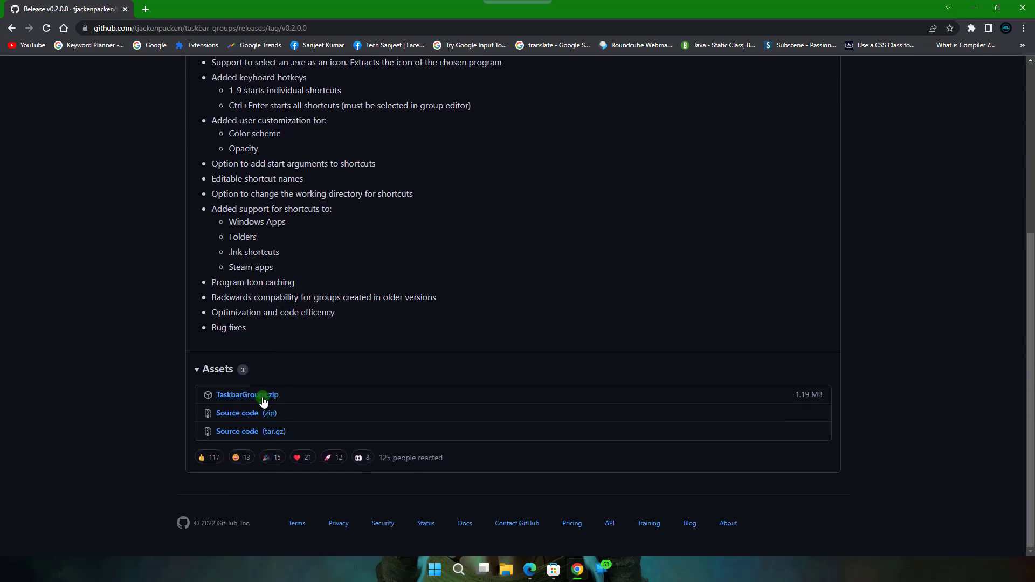
click(263, 398)
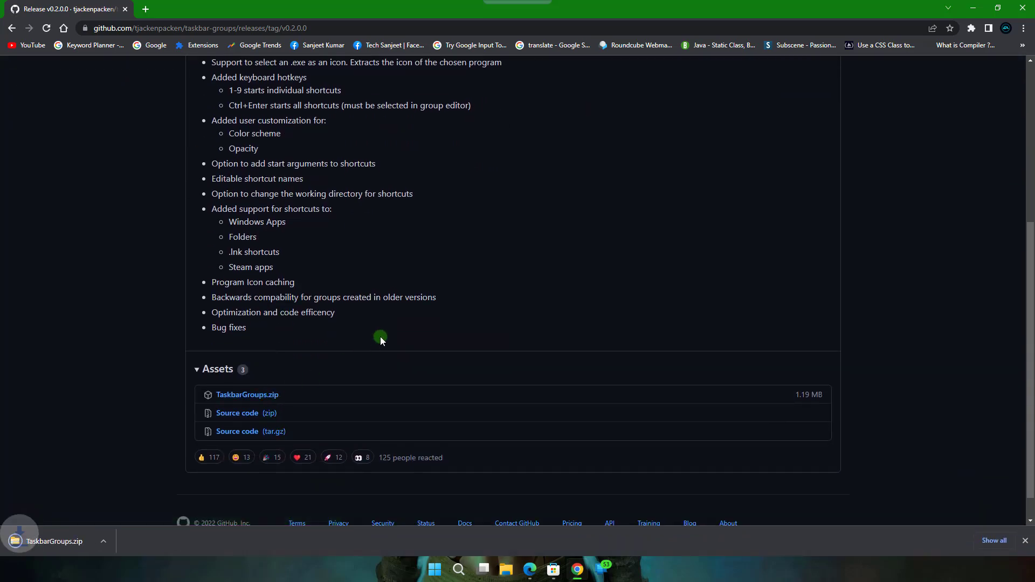
Step: Show the downloaded TaskbarGroups.zip in its folder and extract it to a TaskbarGroups folder
click(114, 541)
click(135, 507)
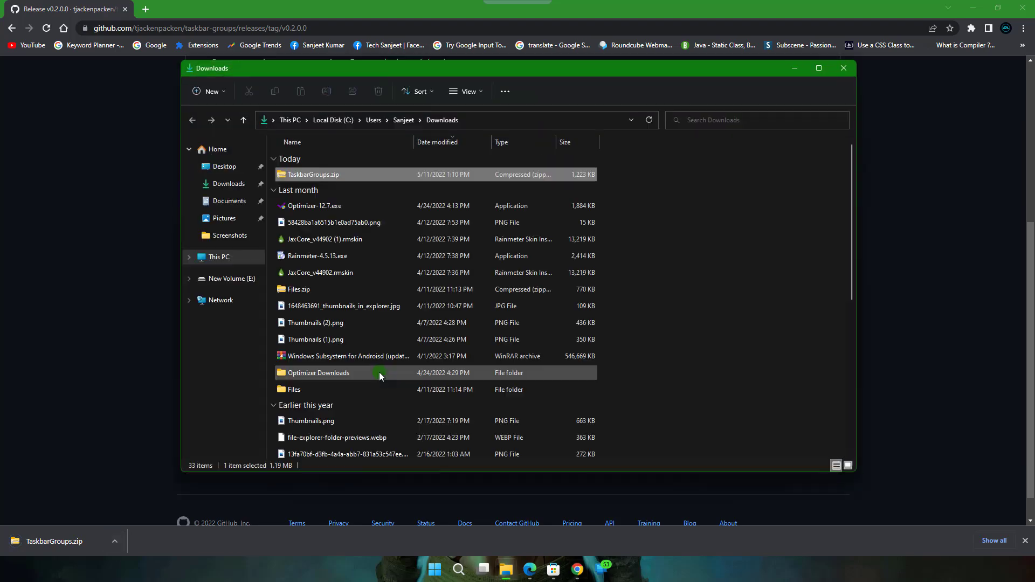
right_click(333, 181)
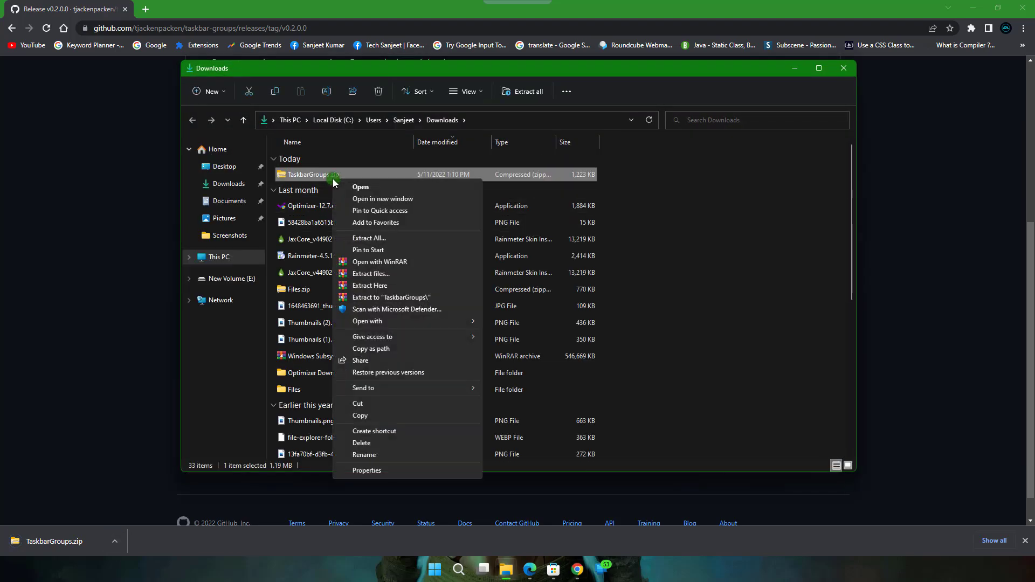
click(404, 297)
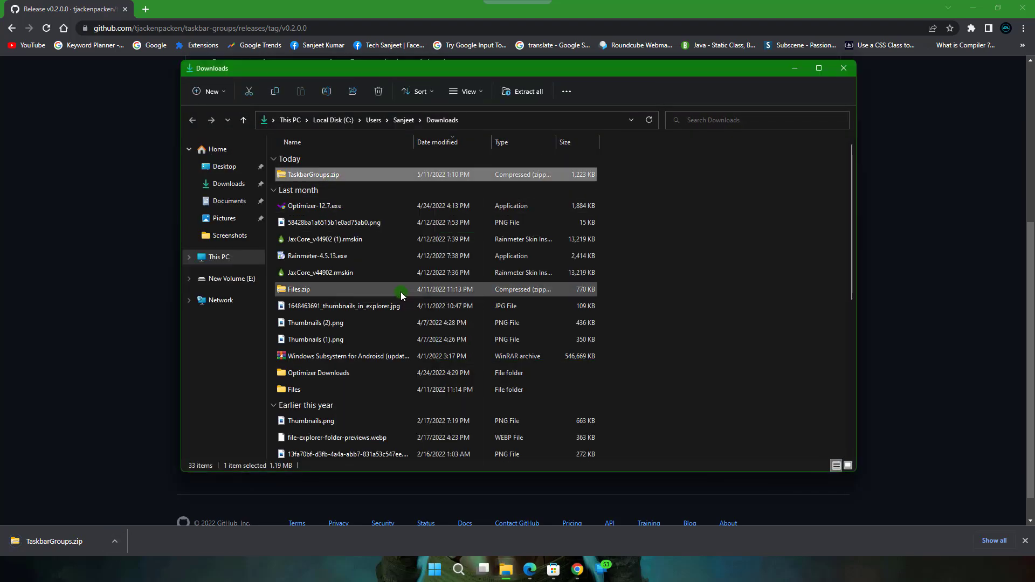
Step: Run TaskbarGroups.exe from the inner TaskbarGroups folder of the extracted download
double_click(318, 192)
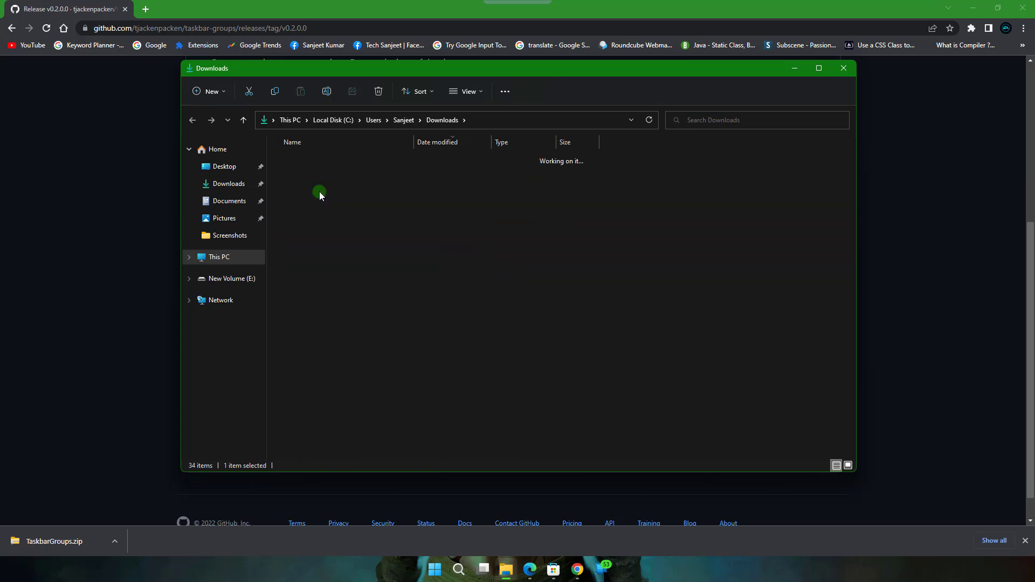
double_click(328, 174)
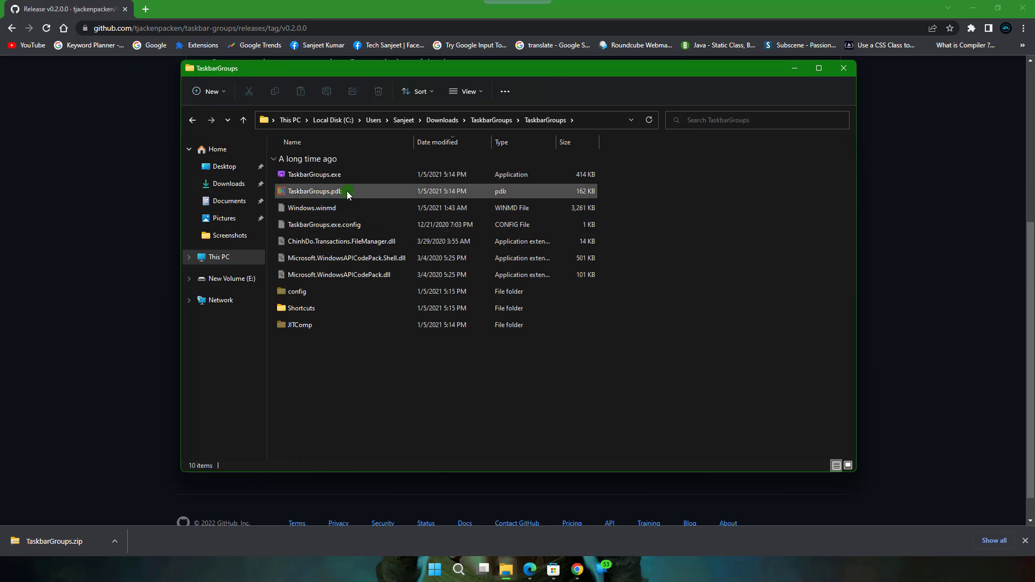
double_click(393, 175)
Step: Minimize Chrome and File Explorer, and open the form for a new taskbar group
click(972, 10)
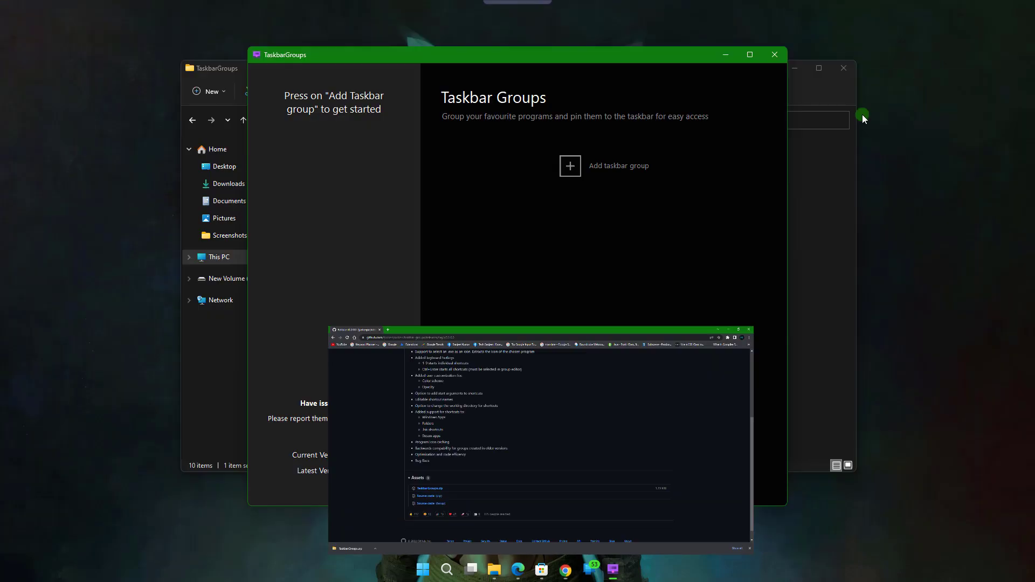
click(807, 85)
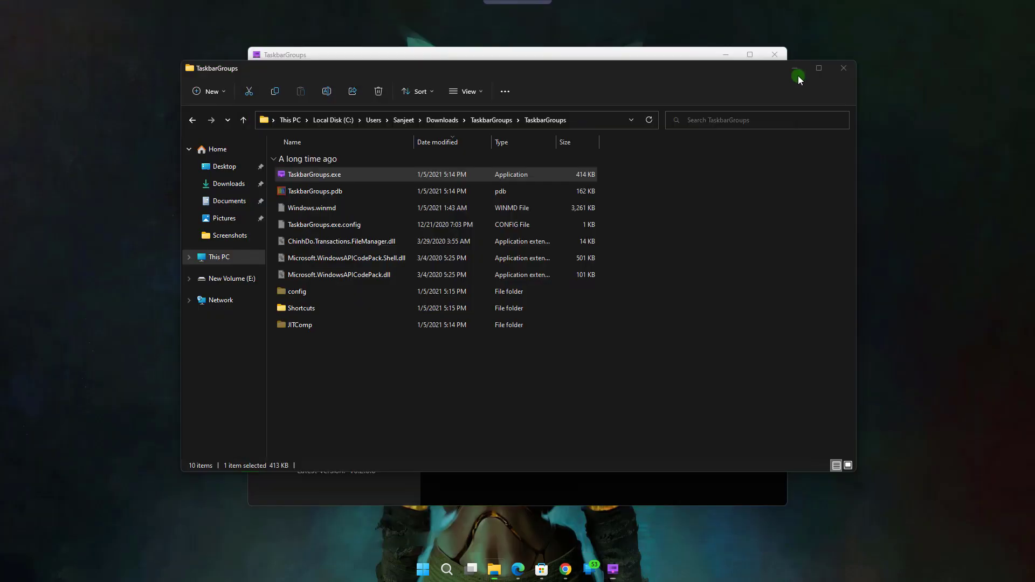
click(796, 69)
click(572, 170)
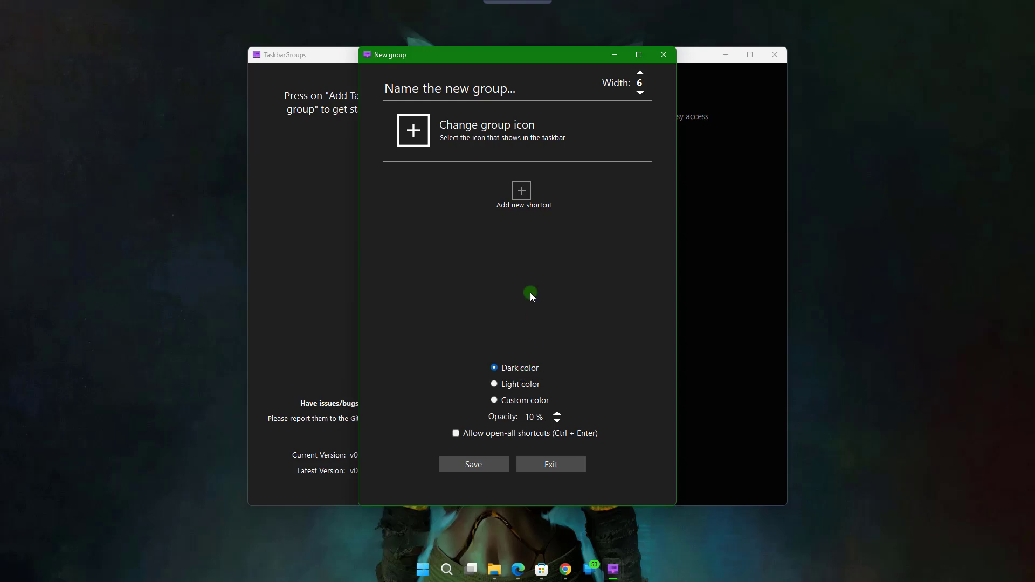
Step: Set the new group's icon to the yellow Batman logo image 58428ba1a6515b1e0ad75ab0.png from Downloads
click(421, 136)
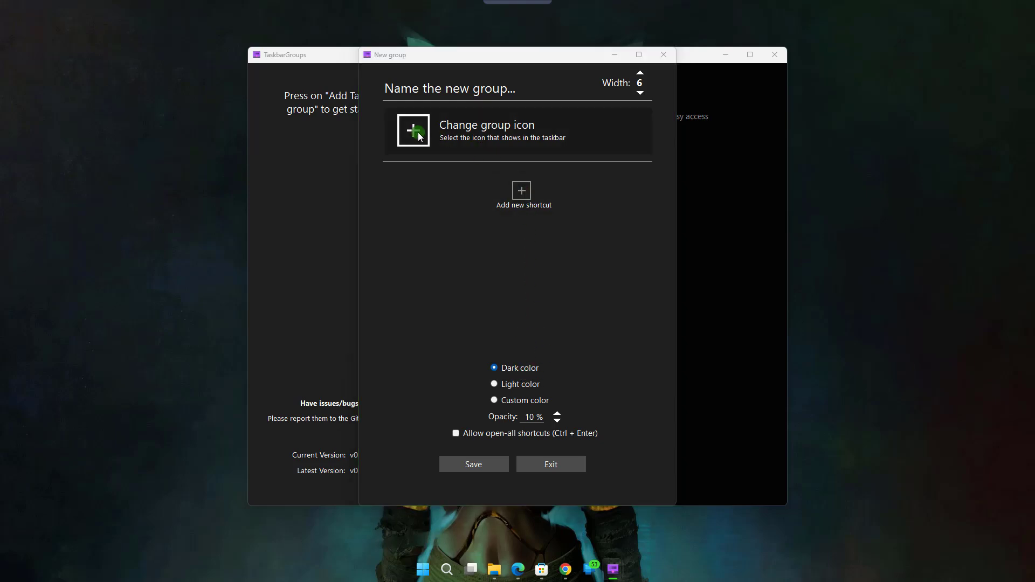
scroll(645, 266, up, 2)
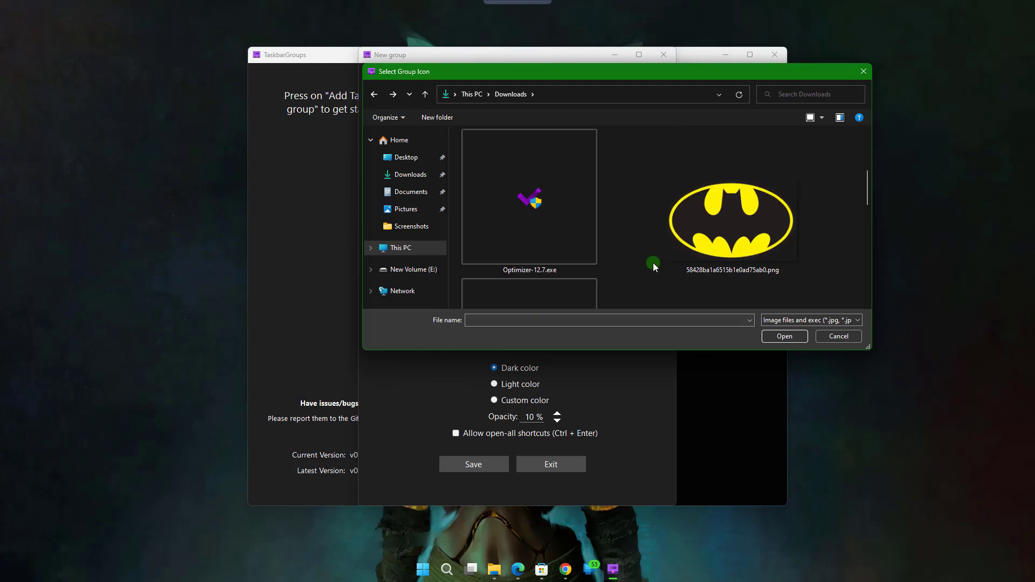
double_click(756, 232)
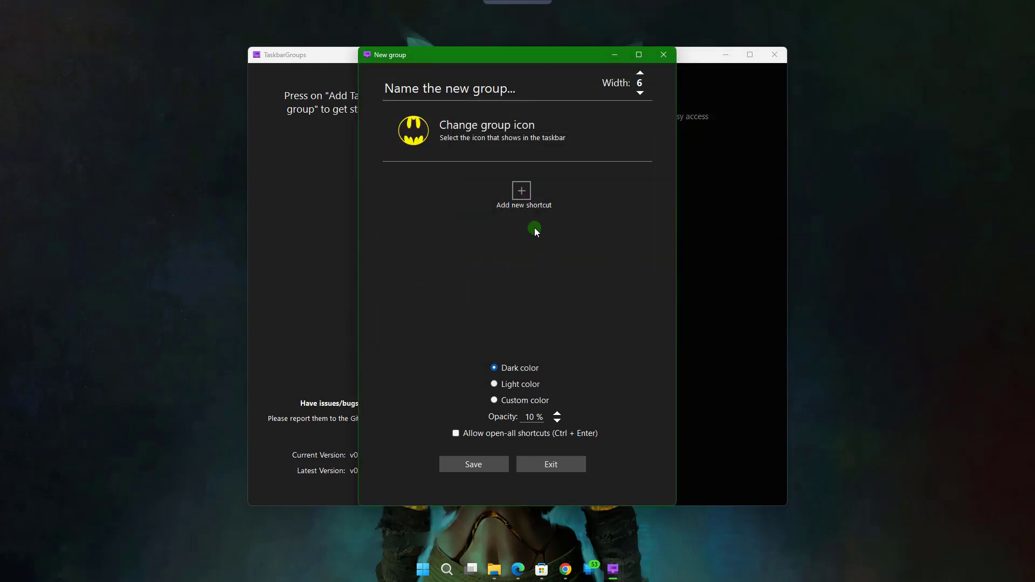
Step: Add the Firefox, Google Chrome and Microsoft Edge shortcuts from the Start Menu Programs folder to the group
click(524, 199)
scroll(523, 206, down, 5)
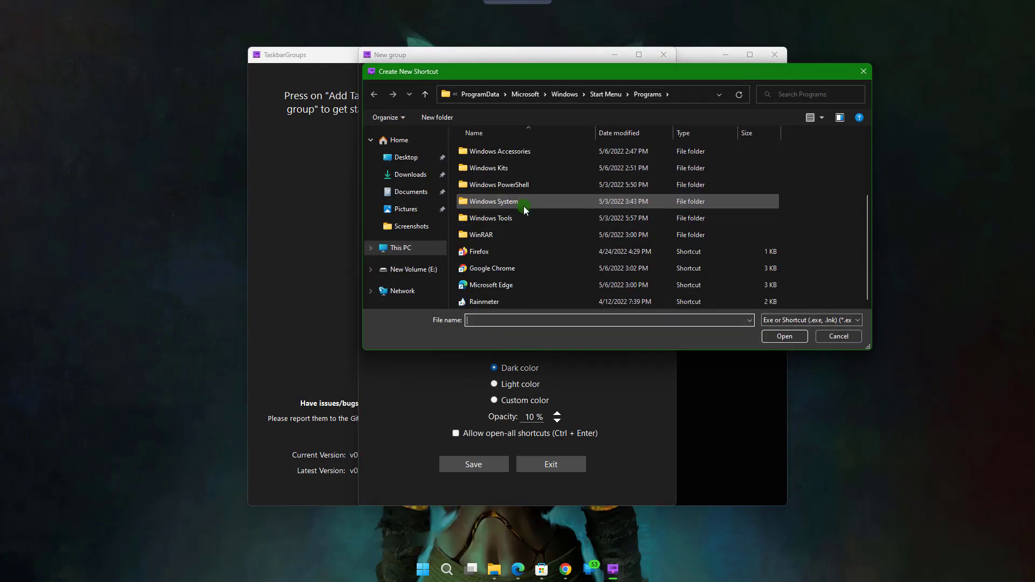
click(502, 252)
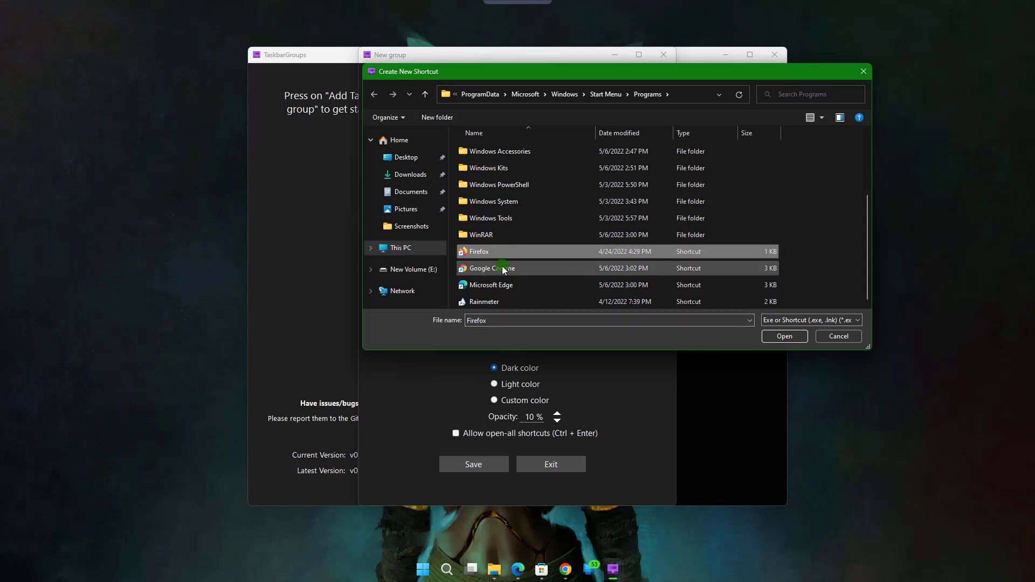
ctrl+click(503, 268)
ctrl+click(503, 286)
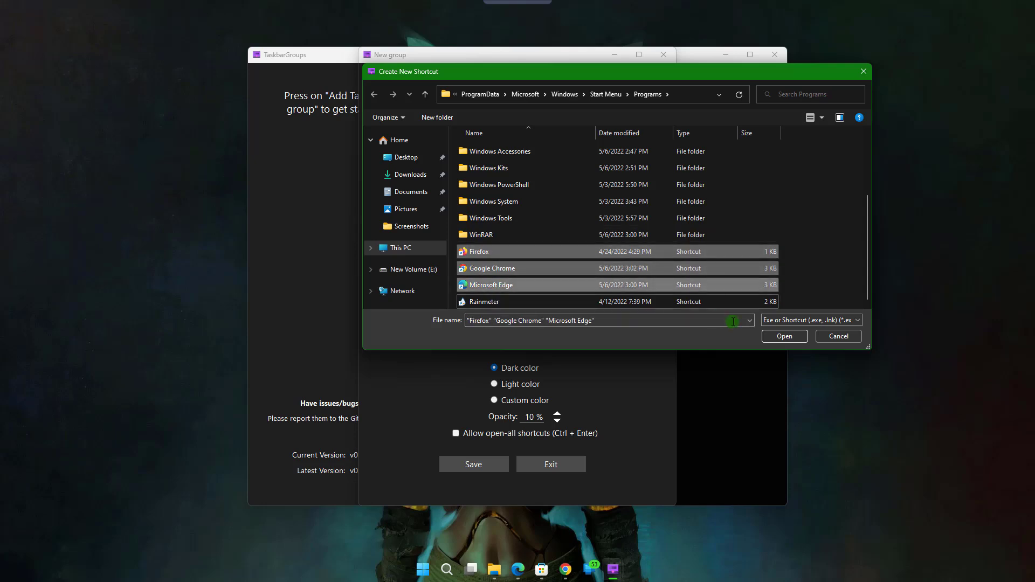
click(784, 337)
Step: Add the JaxCore shortcut from the Desktop to the group
click(568, 305)
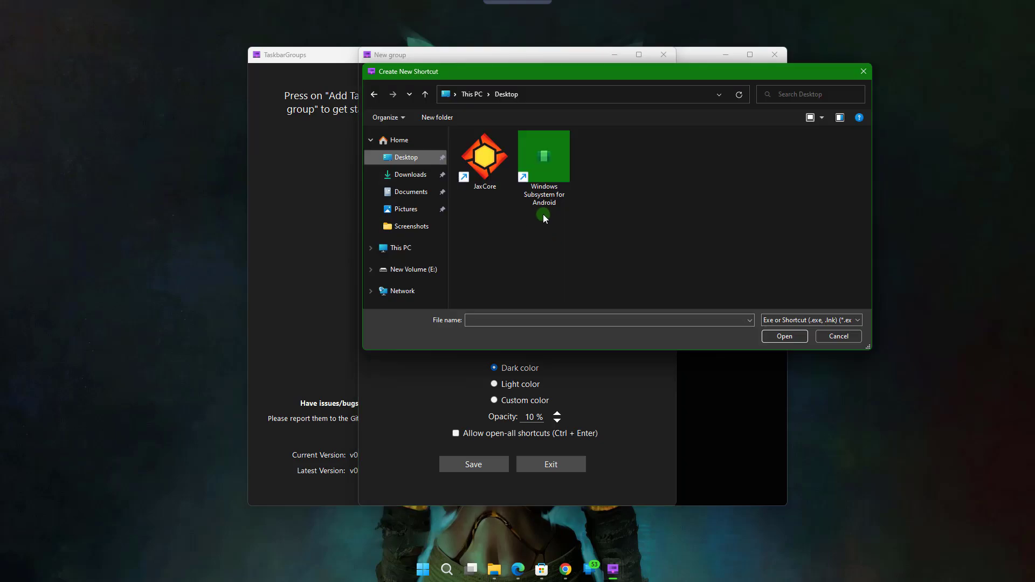
click(490, 183)
double_click(489, 184)
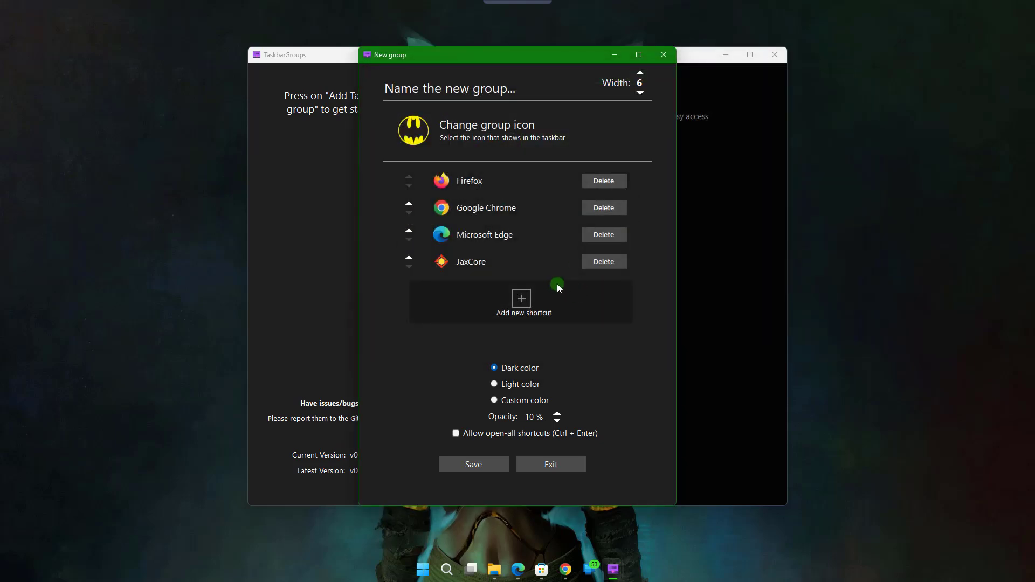
Step: Name the group "Cool Apps" and save it
click(475, 94)
text(C)
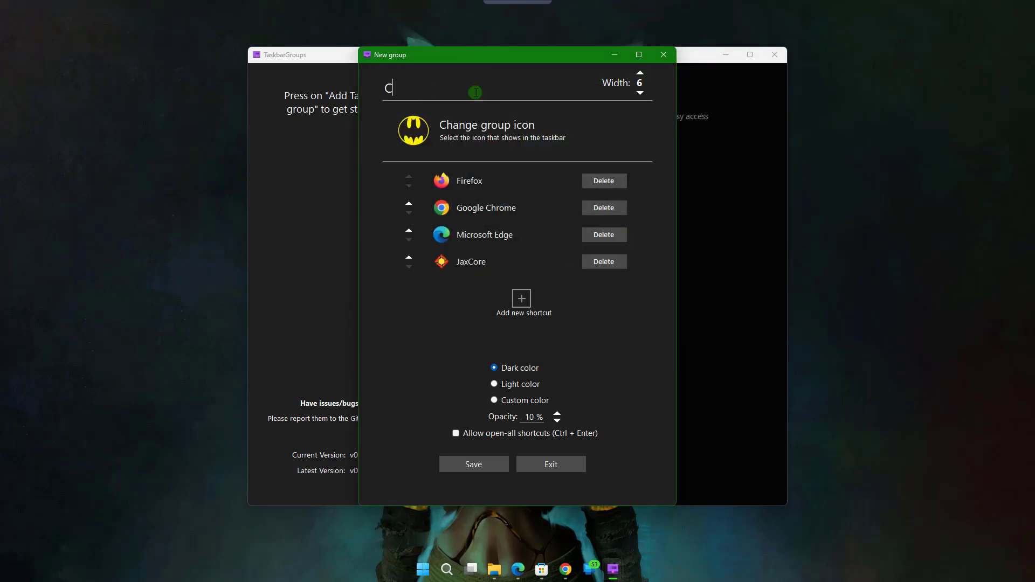
text(ool Apps)
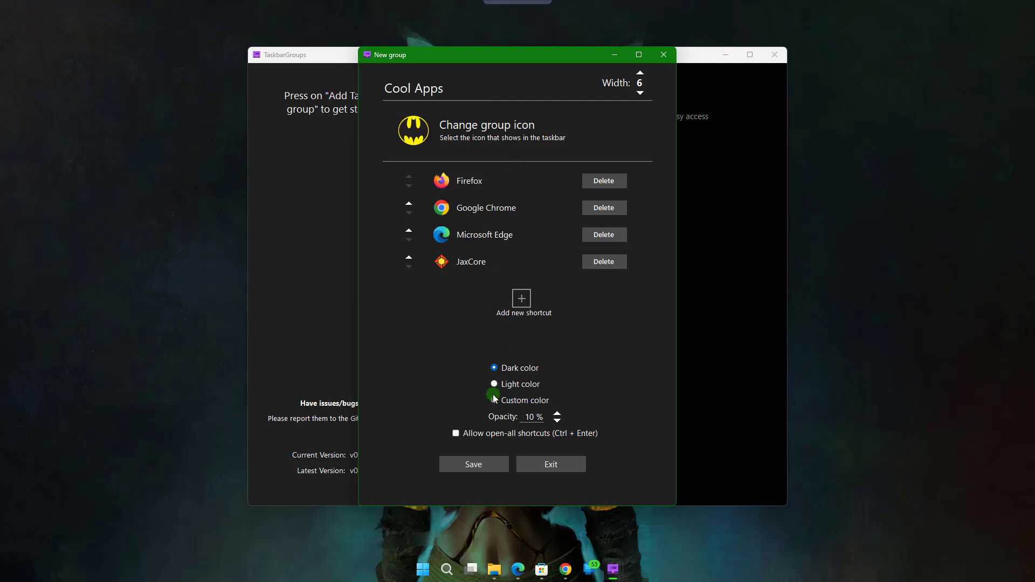
click(473, 465)
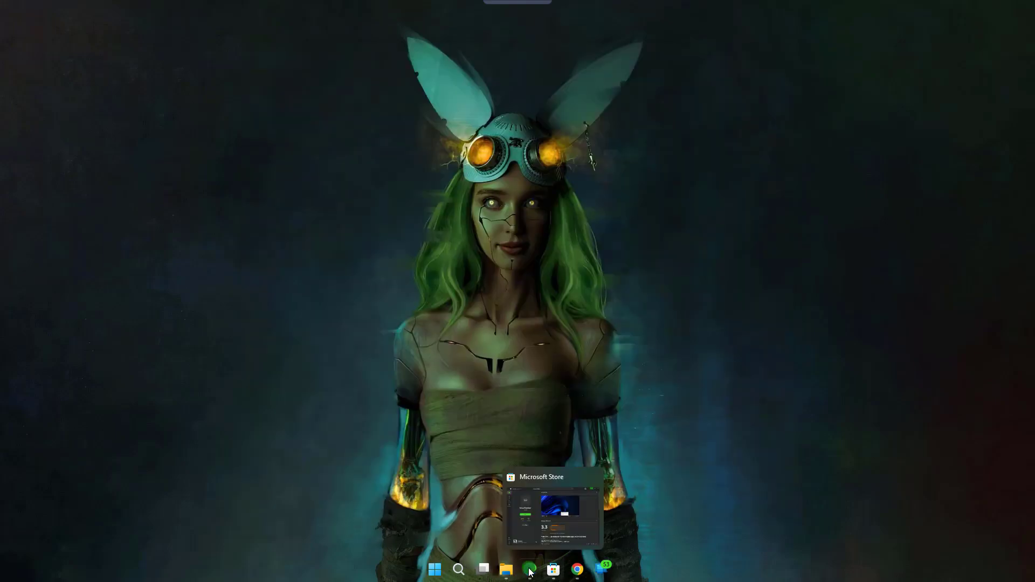
Step: Pin the Cool Apps shortcut from the TaskbarGroups Shortcuts folder to the taskbar, and minimize File Explorer
click(507, 574)
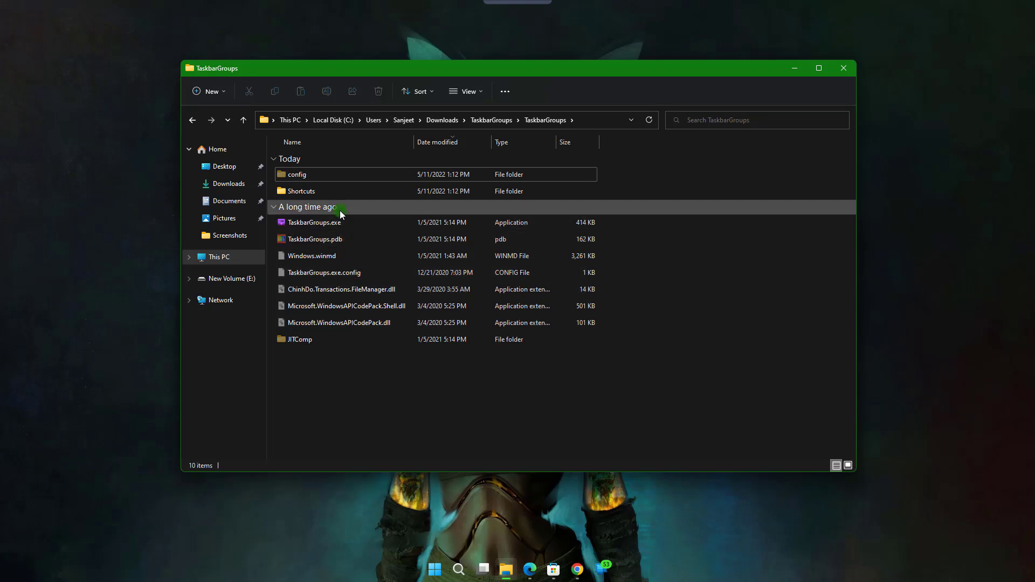
double_click(332, 194)
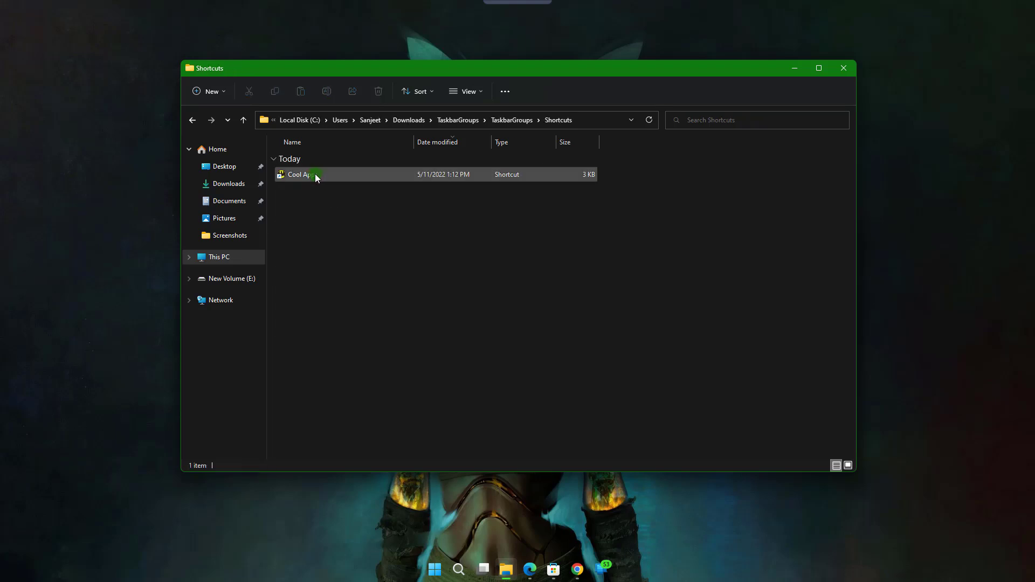
right_click(317, 178)
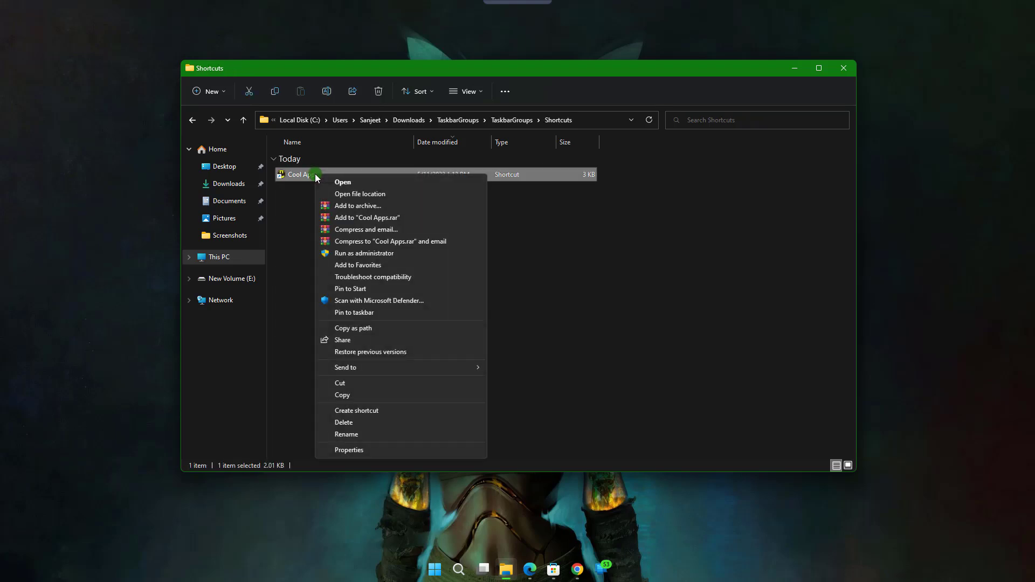
click(366, 314)
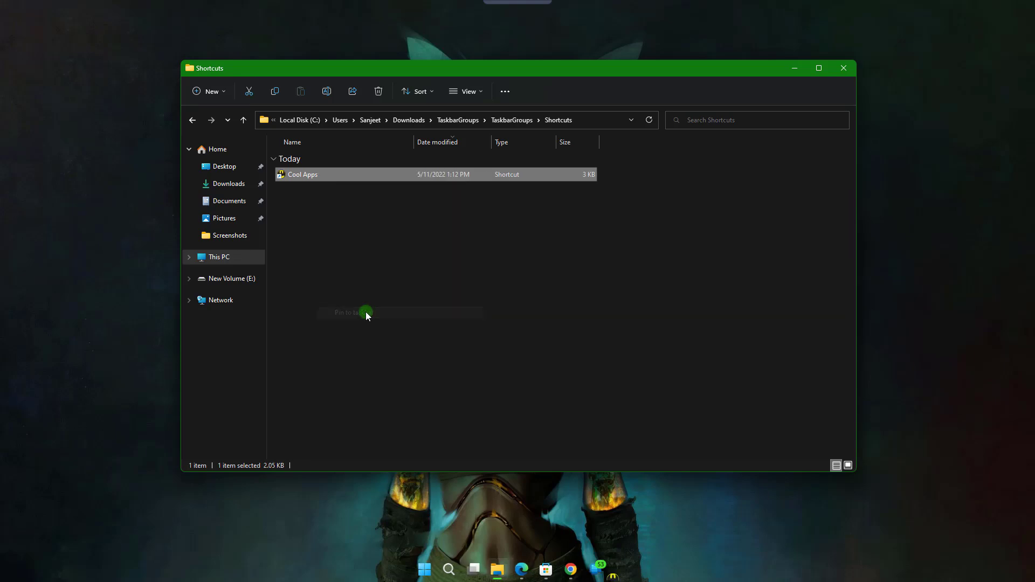
click(801, 72)
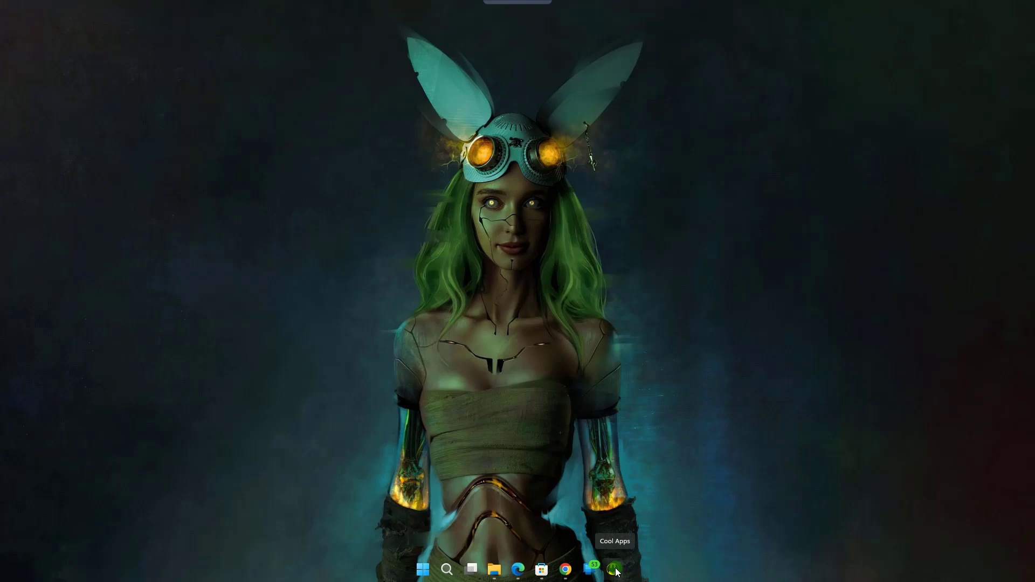
Step: Test the pinned Cool Apps group by launching Firefox from it, and close the Firefox window
click(615, 570)
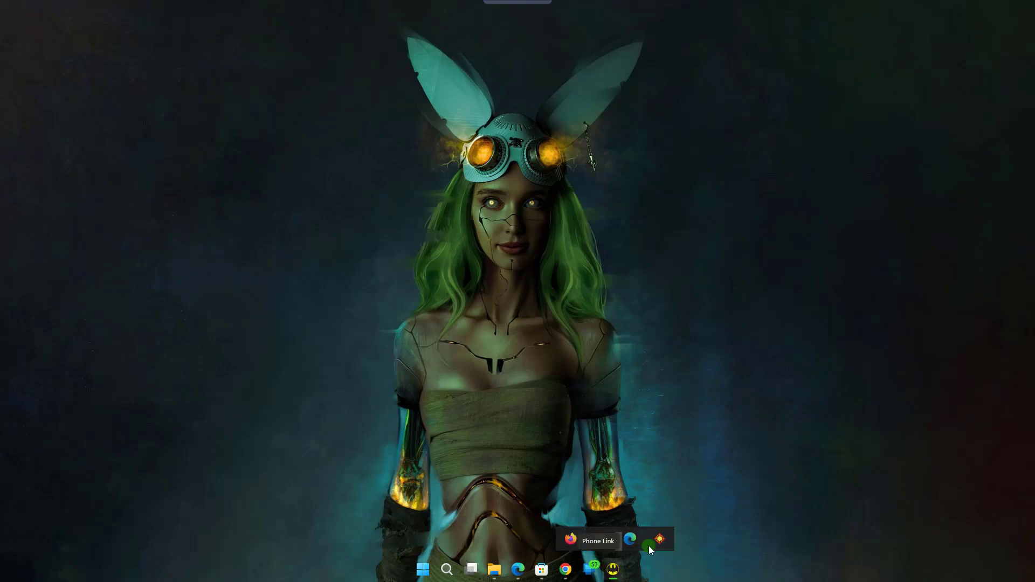
click(572, 539)
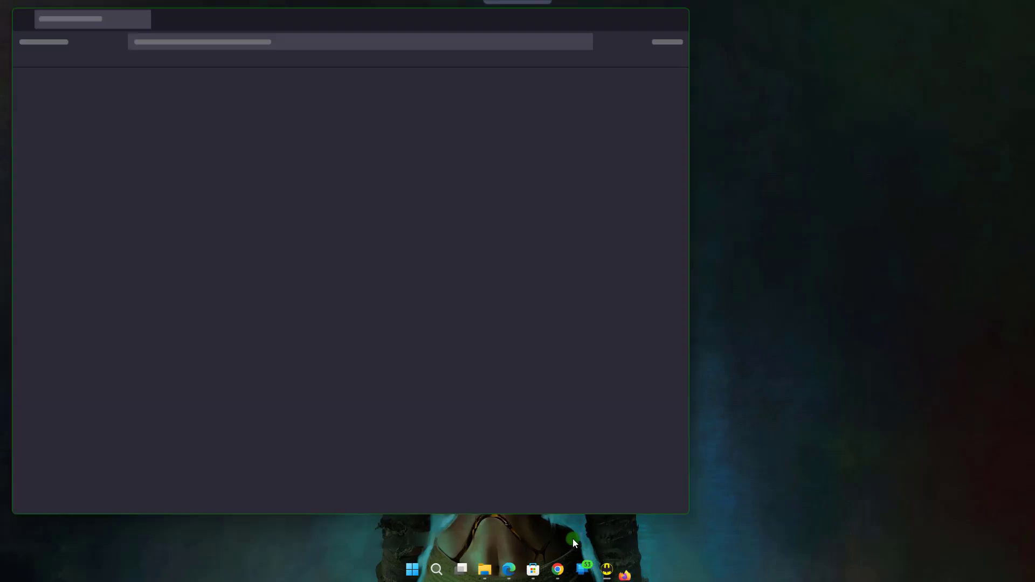
key(Escape)
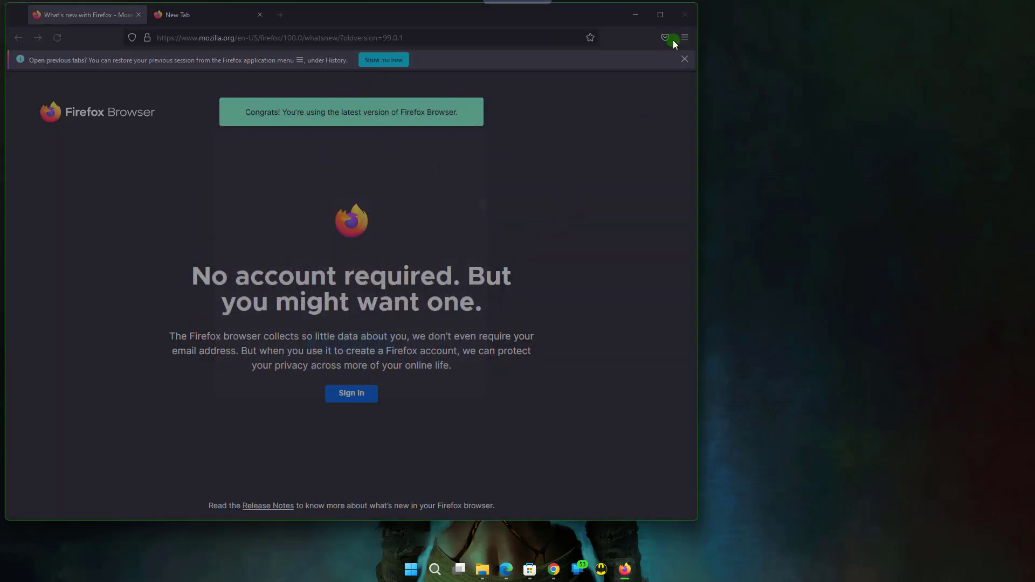
click(686, 14)
Step: Launch Microsoft Edge from the Cool Apps taskbar group as a test, and close its window
click(609, 569)
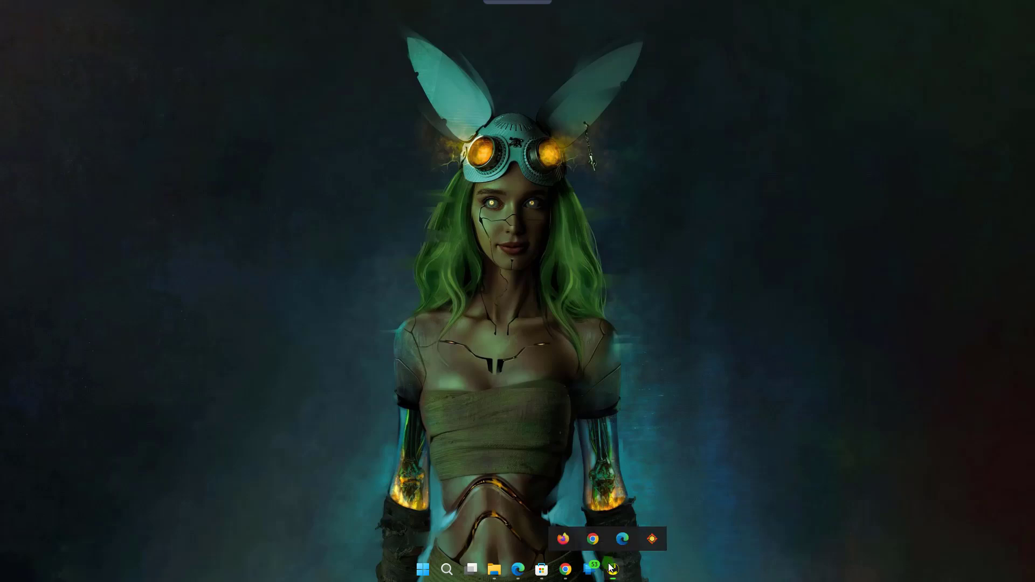
click(622, 539)
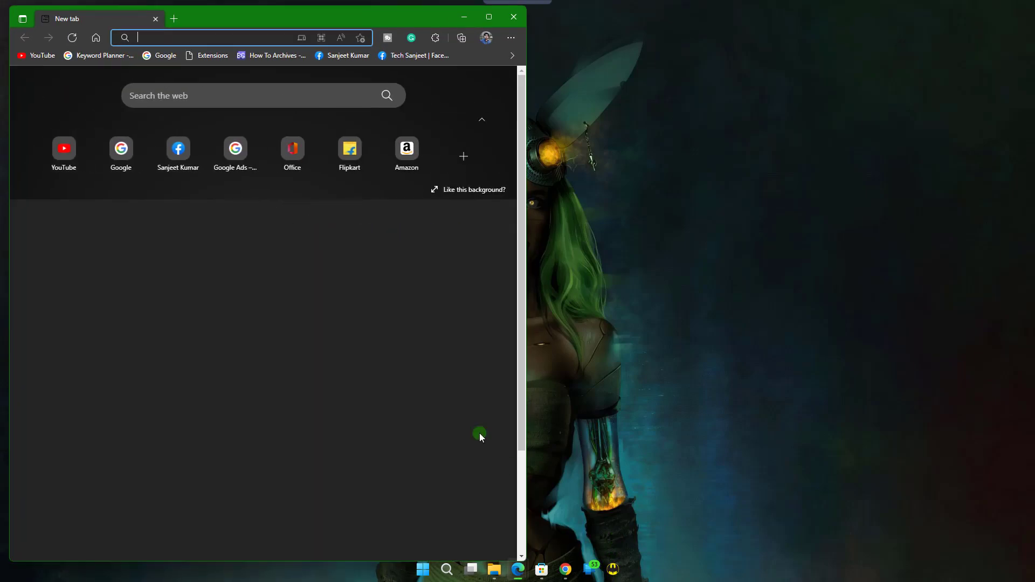
key(alt+F4)
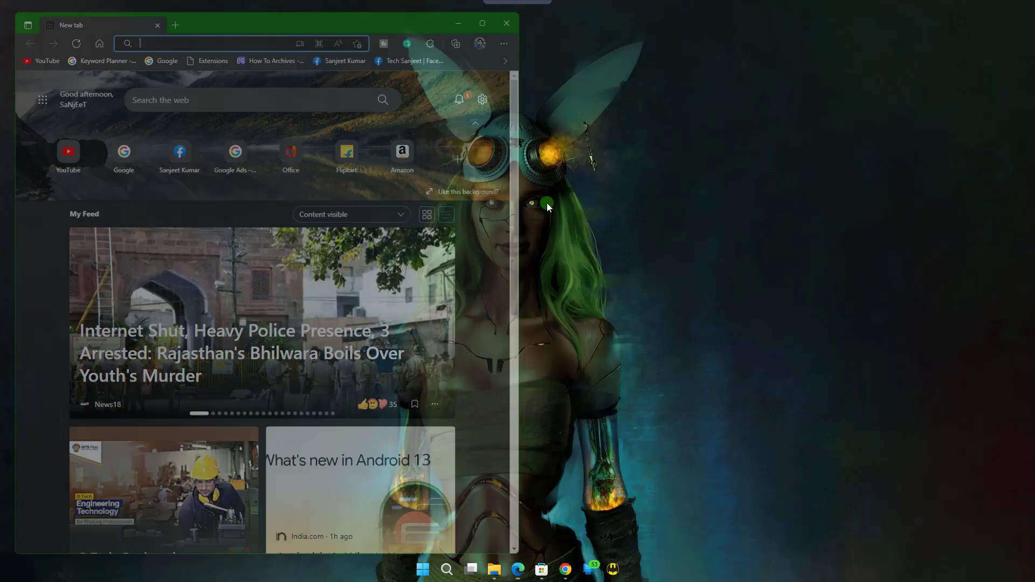